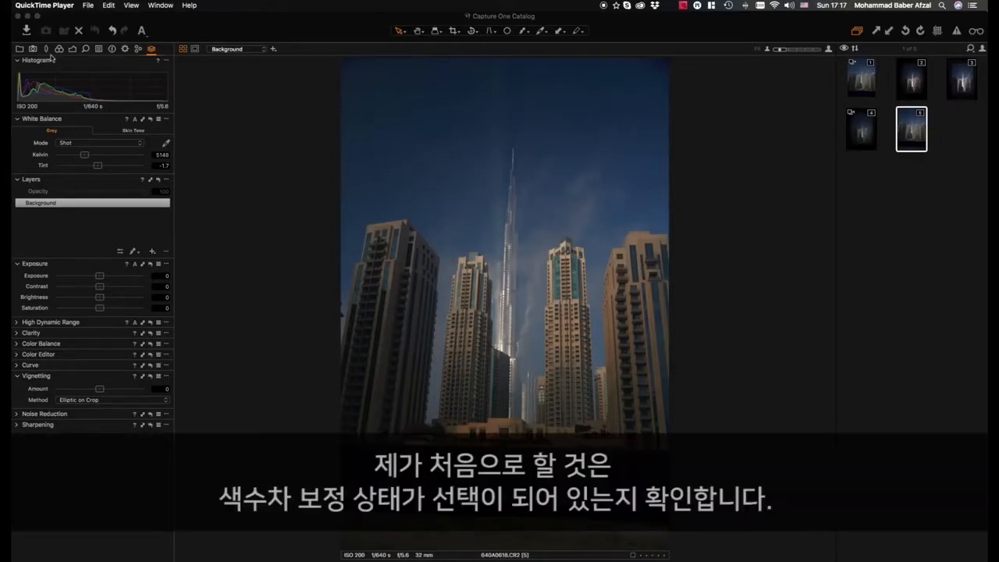
Check that chromatic aberration correction is enabled for the lens and inspect the towers' edges up close for colour fringing.
{"action": "left_click", "coordinate": [46, 49]}
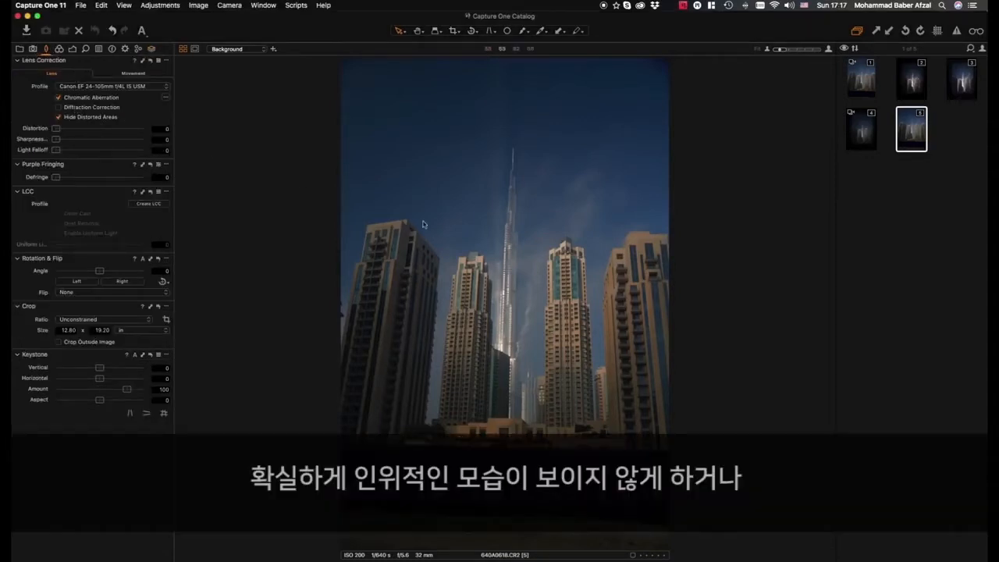
{"action": "left_click", "coordinate": [444, 272]}
{"action": "left_click", "coordinate": [444, 272]}
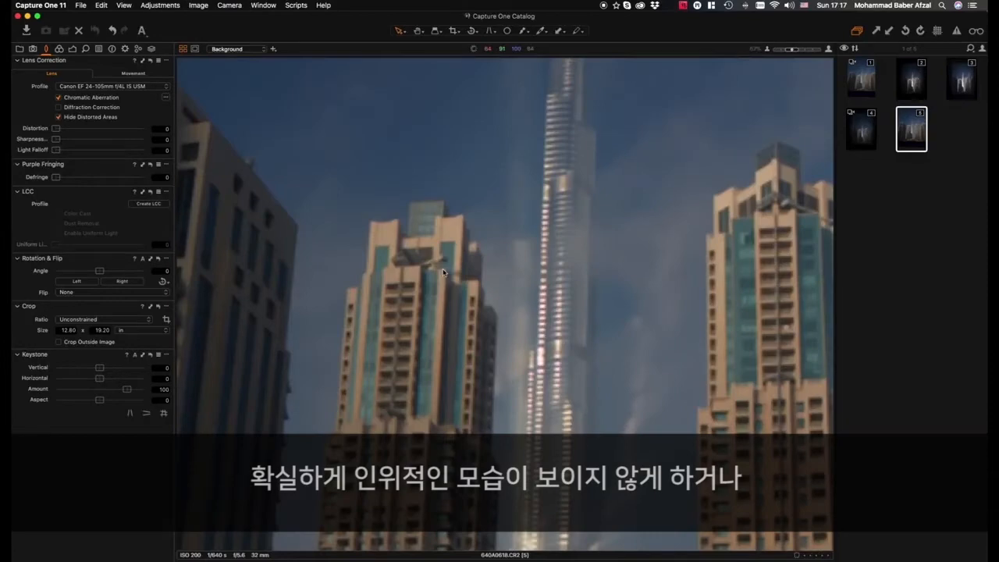
{"action": "left_click", "coordinate": [443, 265]}
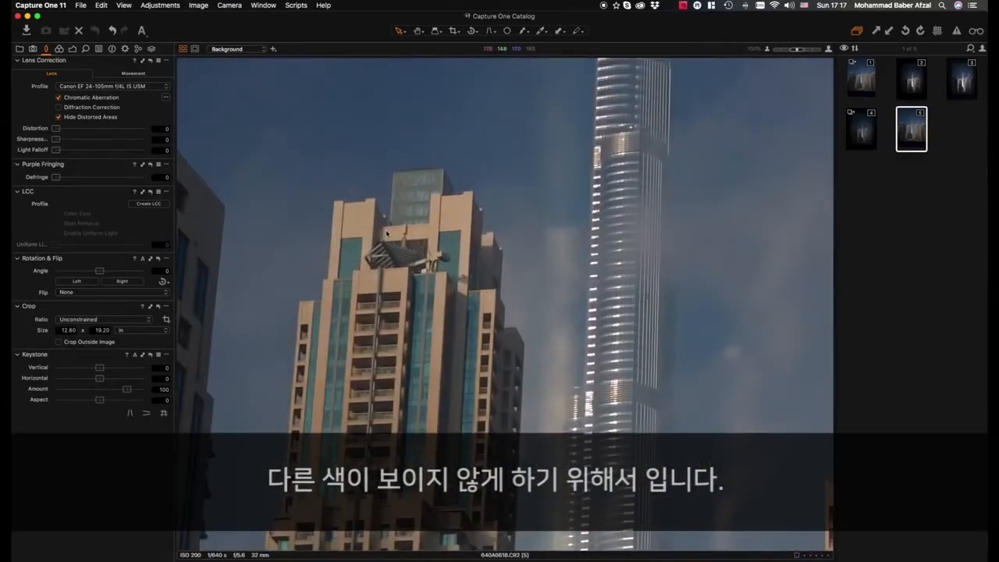
{"action": "key", "text": "super+0"}
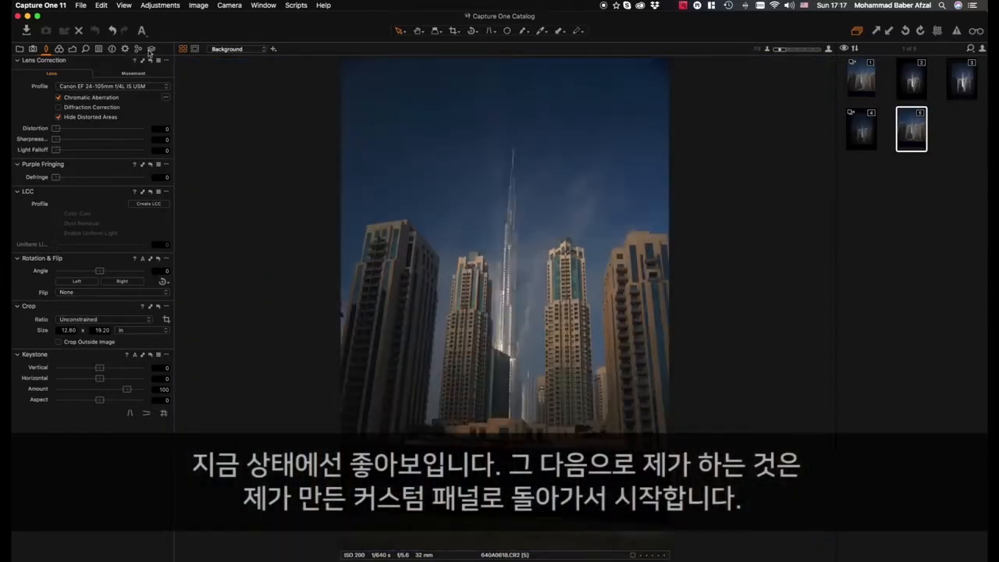
{"action": "left_click", "coordinate": [152, 49]}
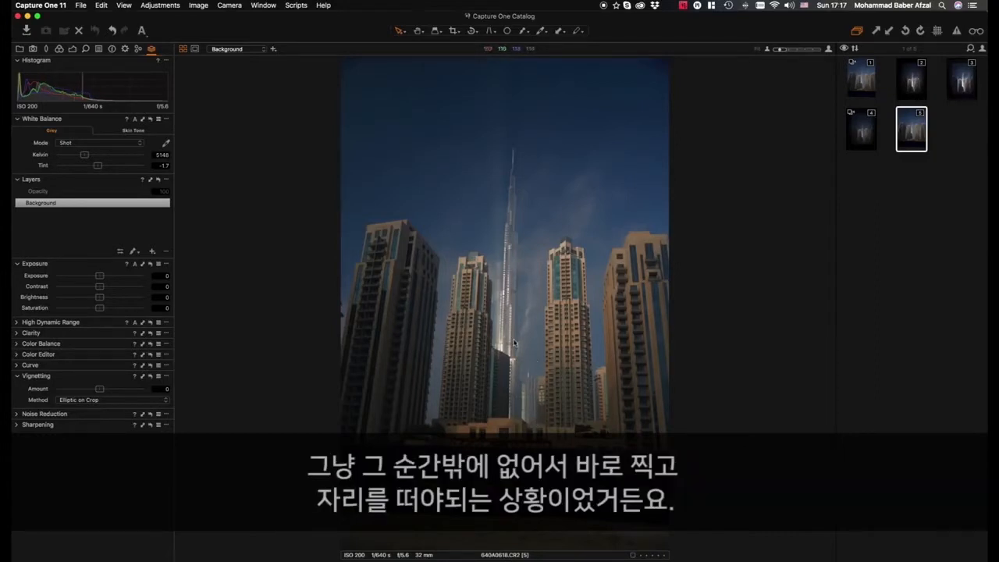
Straighten the converging verticals with Keystone Vertical, aligning the guides to the outer edges of the leftmost and rightmost buildings, and apply the correction.
{"action": "left_click", "coordinate": [490, 32]}
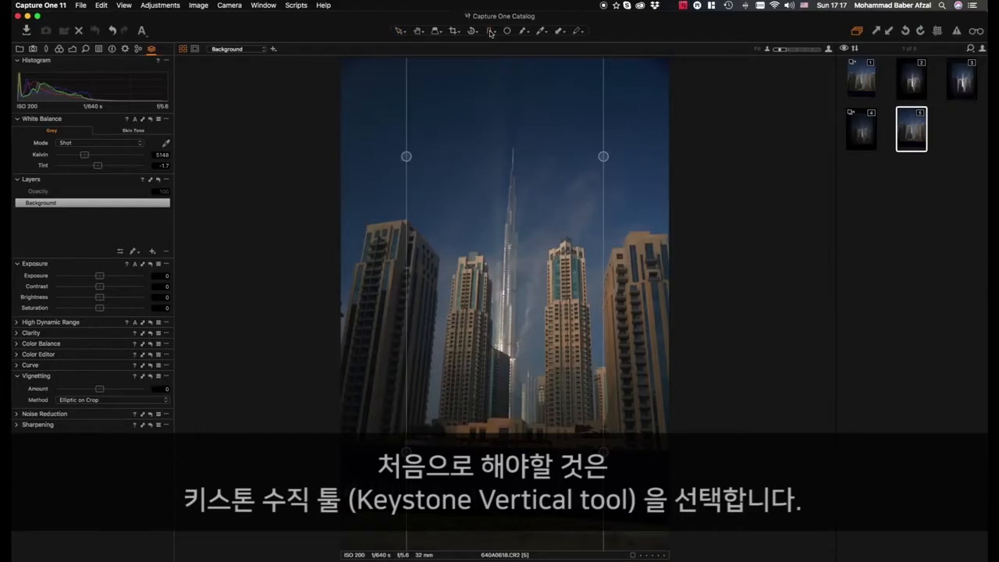
{"action": "right_click", "coordinate": [494, 33]}
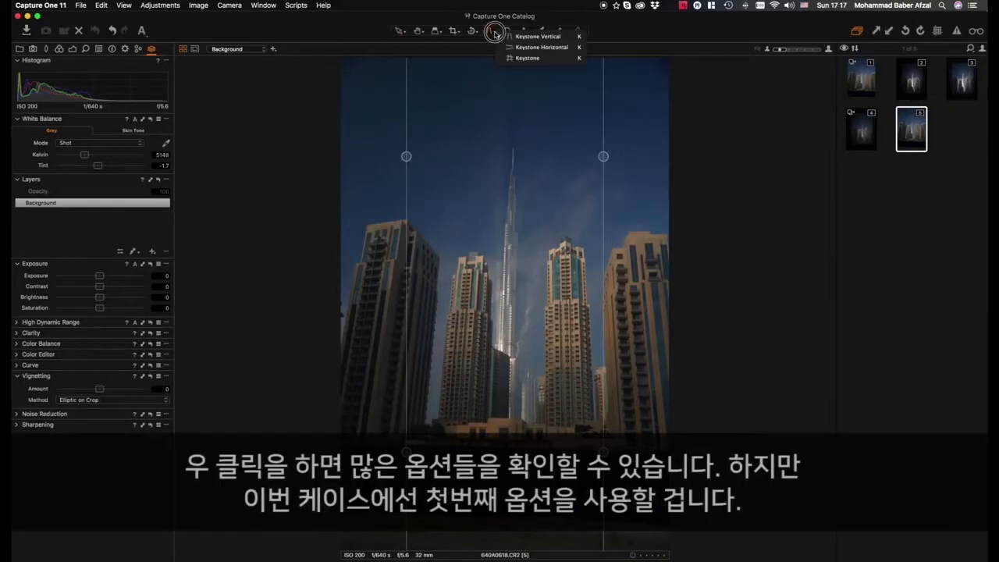
{"action": "left_click", "coordinate": [494, 34]}
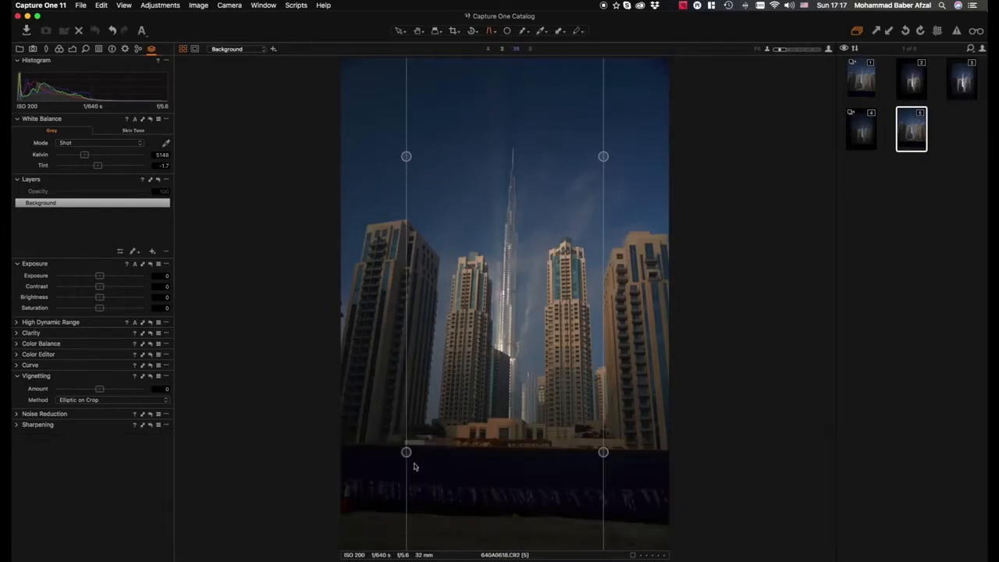
{"action": "left_click_drag", "start_coordinate": [406, 452], "coordinate": [366, 445]}
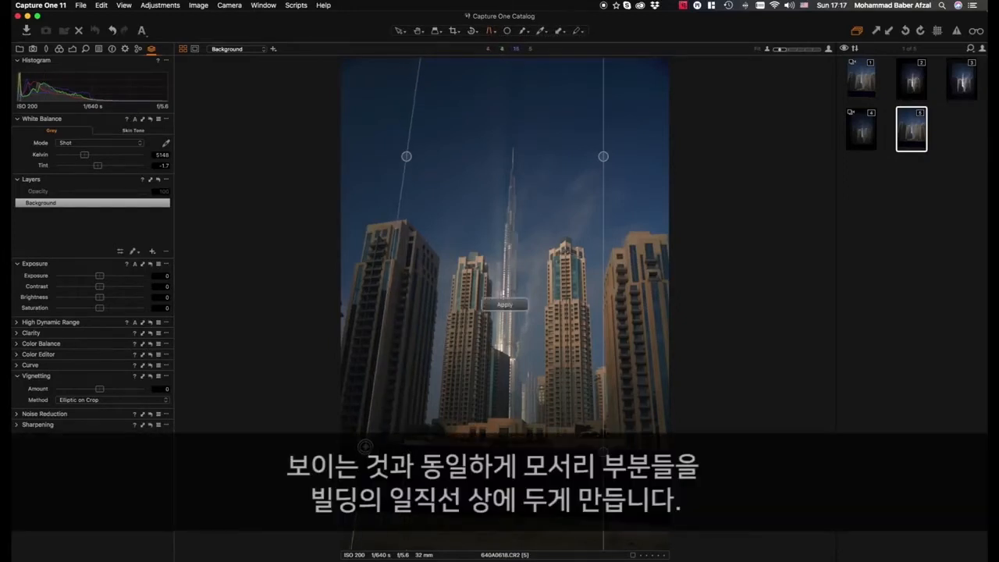
{"action": "left_click_drag", "start_coordinate": [406, 156], "coordinate": [408, 165]}
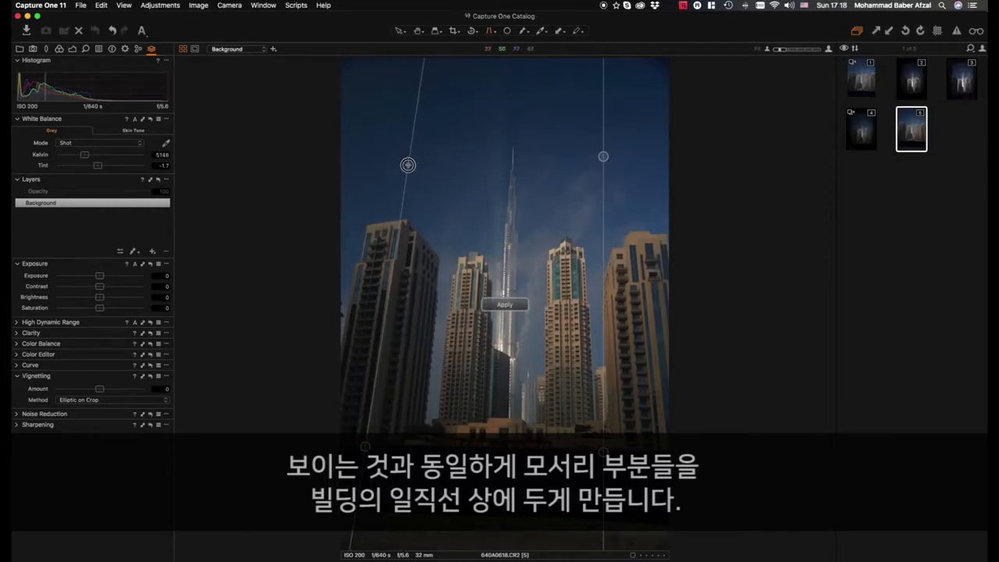
{"action": "left_click_drag", "start_coordinate": [603, 452], "coordinate": [625, 451]}
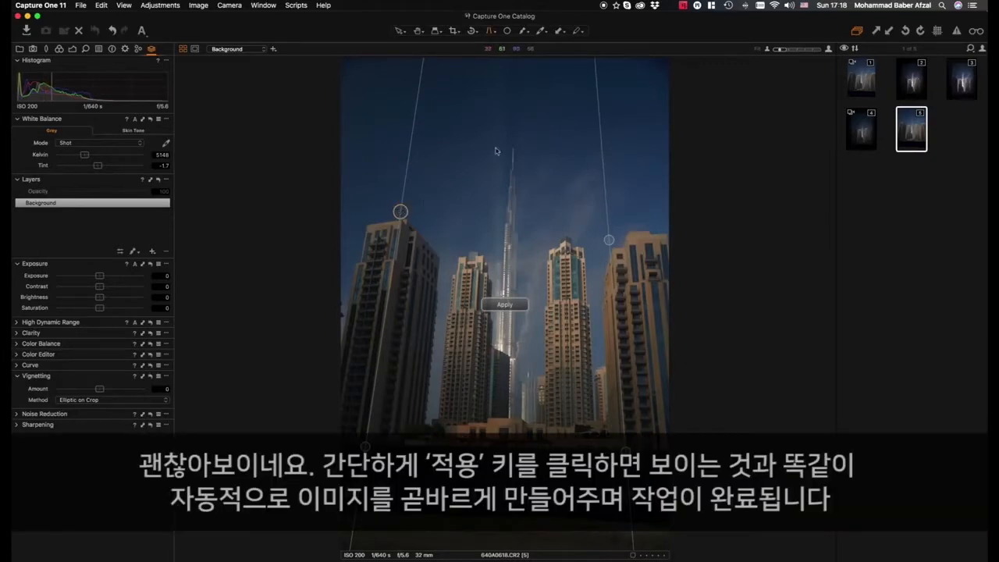
{"action": "left_click", "coordinate": [515, 306]}
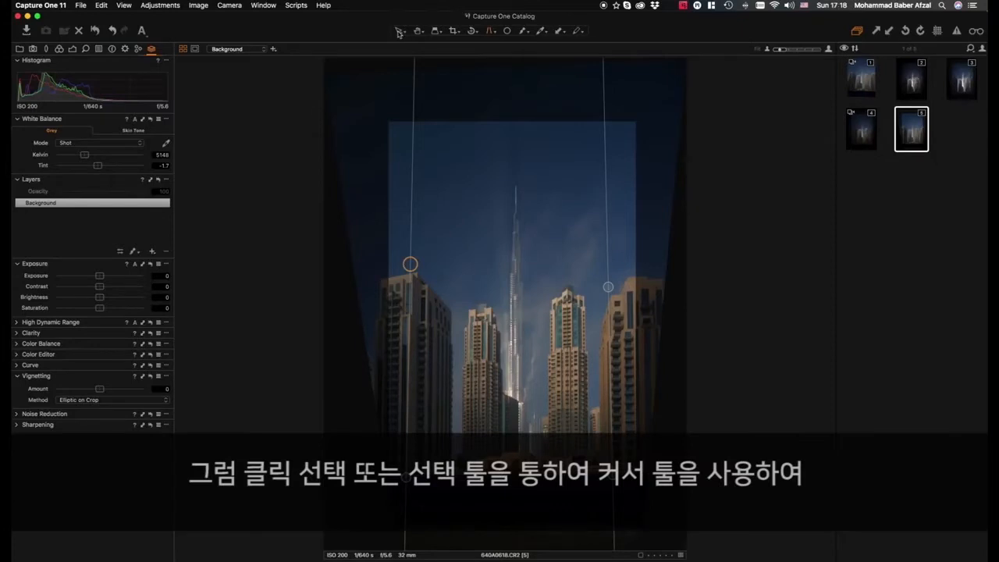
{"action": "left_click", "coordinate": [399, 32]}
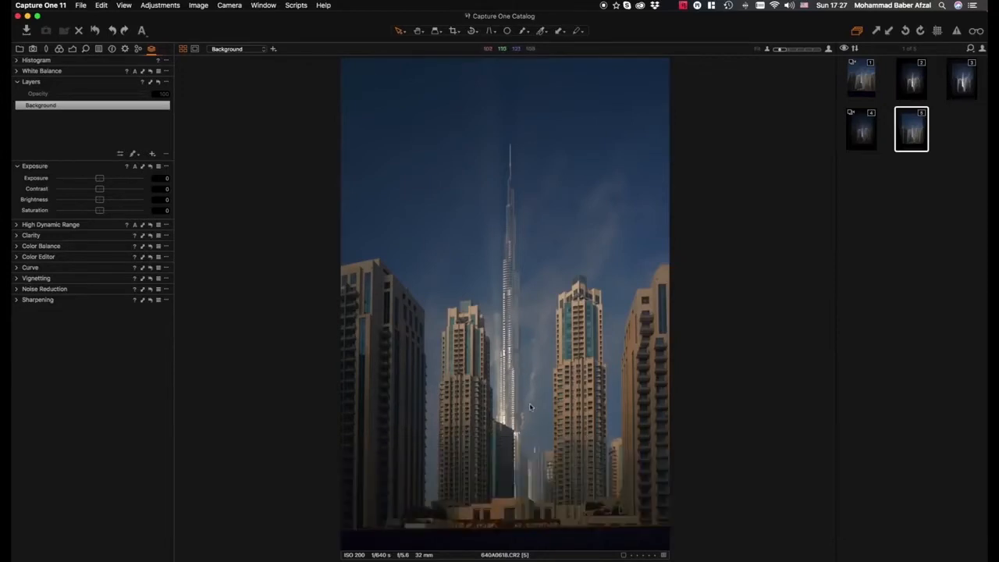
Sample the beige facade colour of the building left of the tall tower in the advanced Color Editor.
{"action": "left_click", "coordinate": [16, 257]}
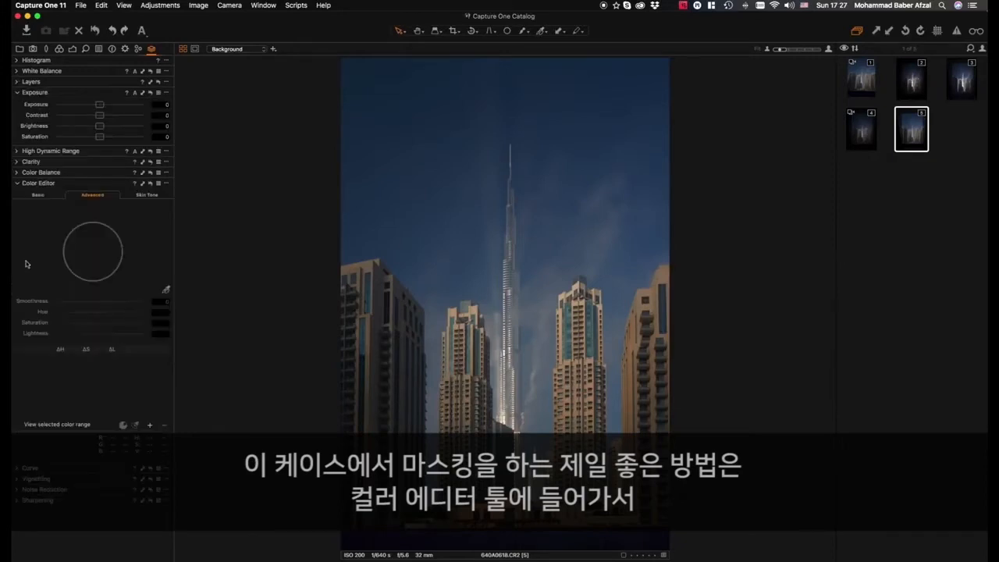
{"action": "left_click", "coordinate": [166, 291]}
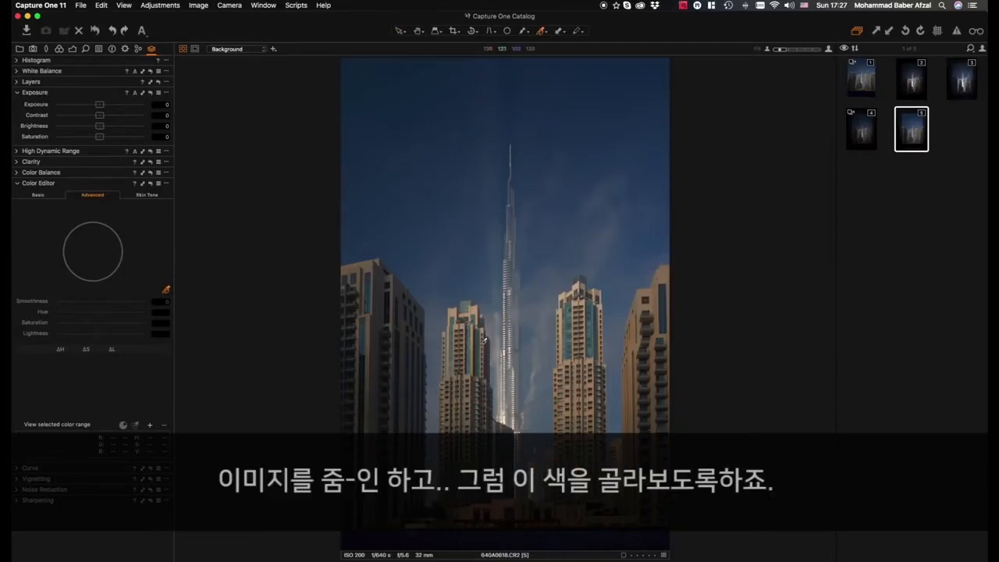
{"action": "scroll", "coordinate": [484, 341], "scroll_direction": "up", "scroll_amount": 3}
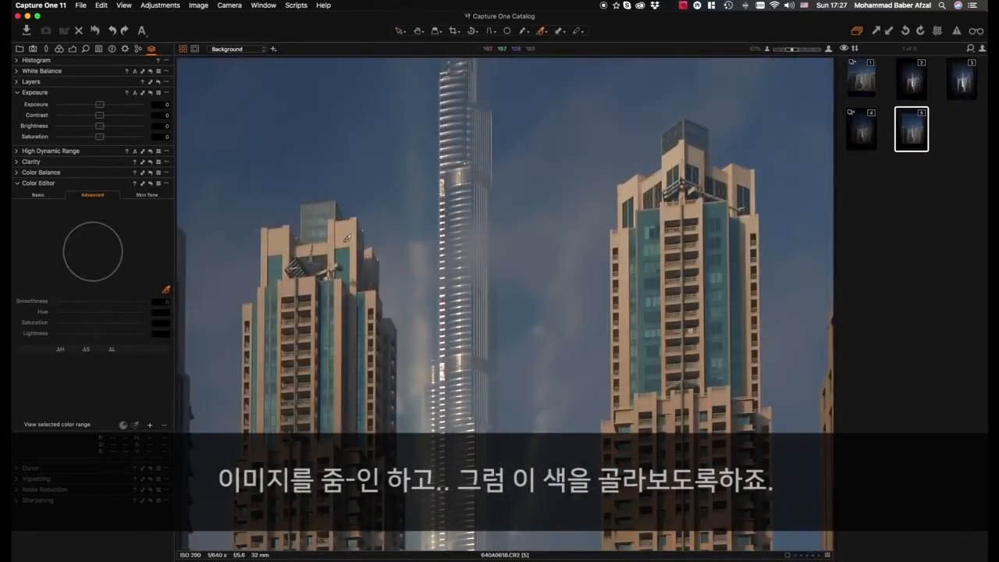
{"action": "left_click", "coordinate": [345, 242]}
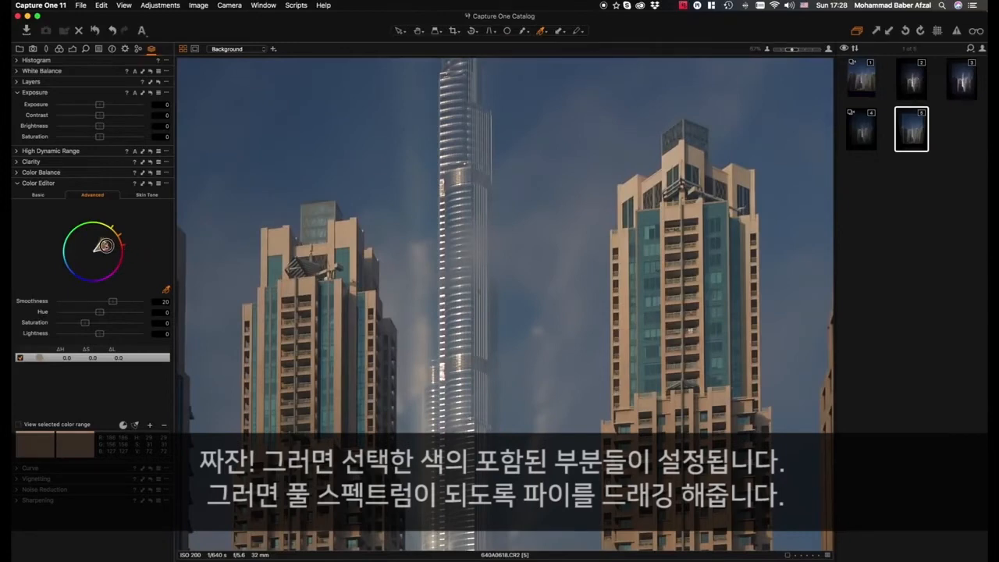
Extend the sampled colour's range outward to full saturation on the colour wheel and set its smoothness to 30.
{"action": "left_click_drag", "start_coordinate": [103, 245], "coordinate": [140, 236]}
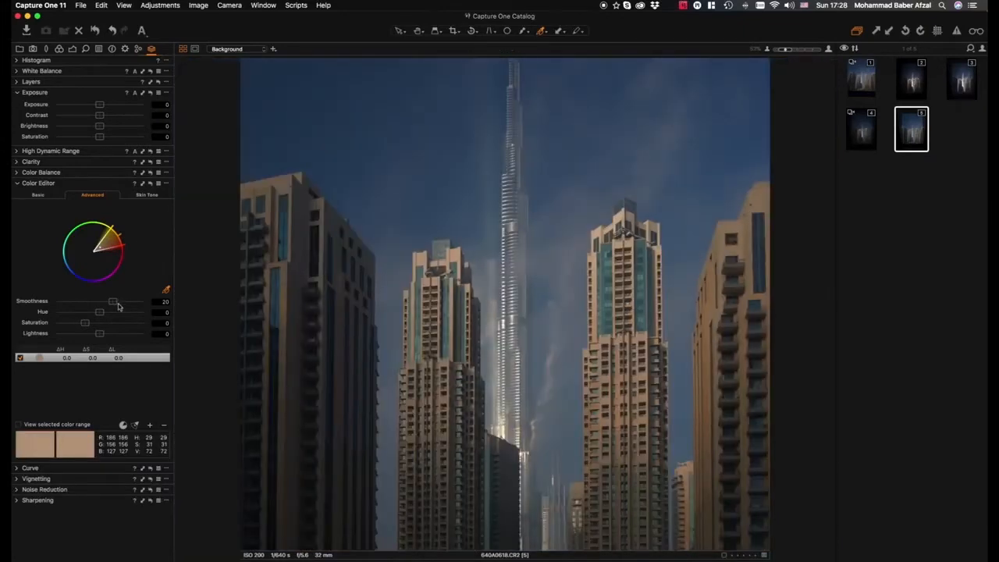
{"action": "left_click_drag", "start_coordinate": [113, 302], "coordinate": [143, 301]}
{"action": "scroll", "coordinate": [391, 245], "scroll_direction": "up", "scroll_amount": 3}
{"action": "scroll", "coordinate": [391, 245], "scroll_direction": "down", "scroll_amount": 3}
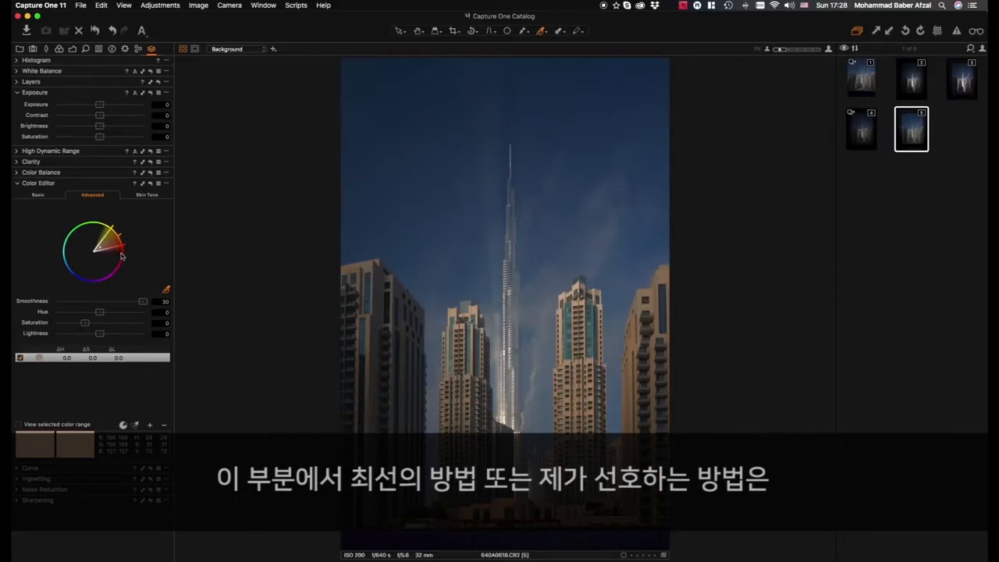
Shift the sampled colour's hue to -1.8 and widen its range from green through red to magenta, leaving out blue.
{"action": "scroll", "coordinate": [123, 313], "scroll_direction": "down", "scroll_amount": 1}
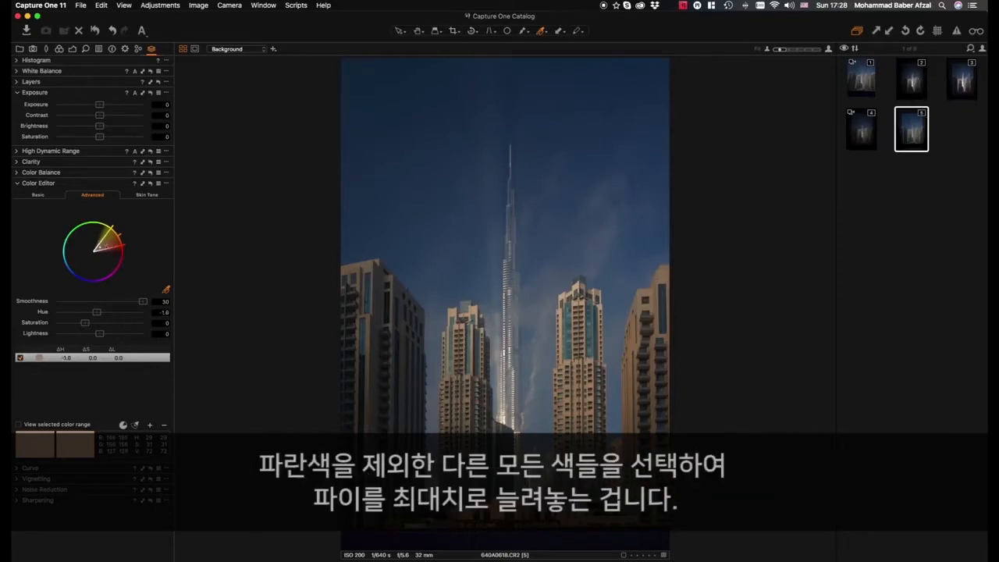
{"action": "left_click_drag", "start_coordinate": [120, 246], "coordinate": [120, 270]}
{"action": "left_click_drag", "start_coordinate": [109, 230], "coordinate": [84, 227]}
{"action": "left_click_drag", "start_coordinate": [115, 265], "coordinate": [110, 268]}
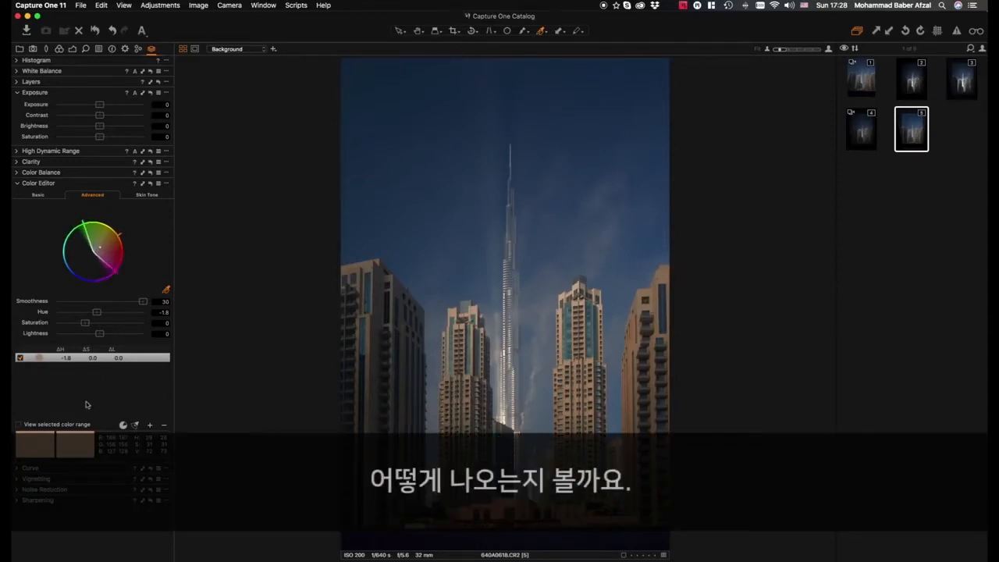
Preview the selected colour range on the photo and test the effect of changing its lightness.
{"action": "left_click", "coordinate": [19, 425]}
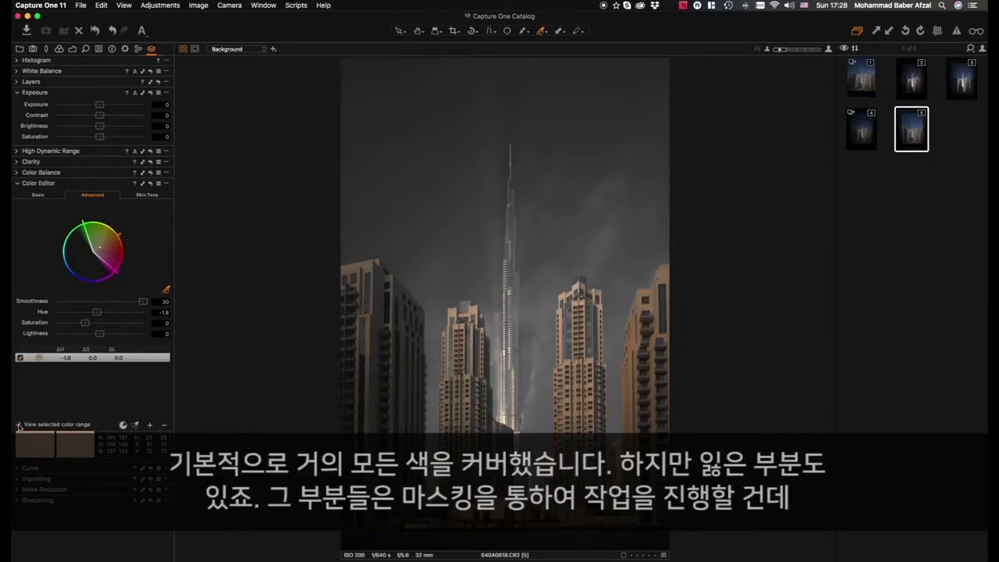
{"action": "left_click", "coordinate": [18, 425]}
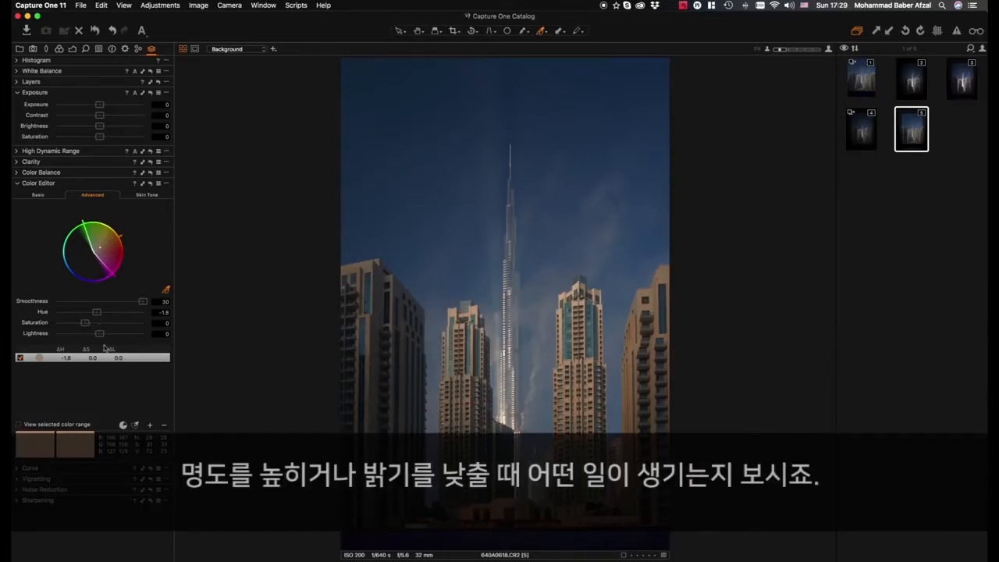
{"action": "mouse_move", "coordinate": [100, 335]}
{"action": "left_mouse_down"}
{"action": "mouse_move", "coordinate": [82, 334]}
{"action": "mouse_move", "coordinate": [113, 337]}
{"action": "mouse_move", "coordinate": [100, 336]}
{"action": "left_mouse_up"}
{"action": "left_click_drag", "start_coordinate": [99, 337], "coordinate": [99, 336]}
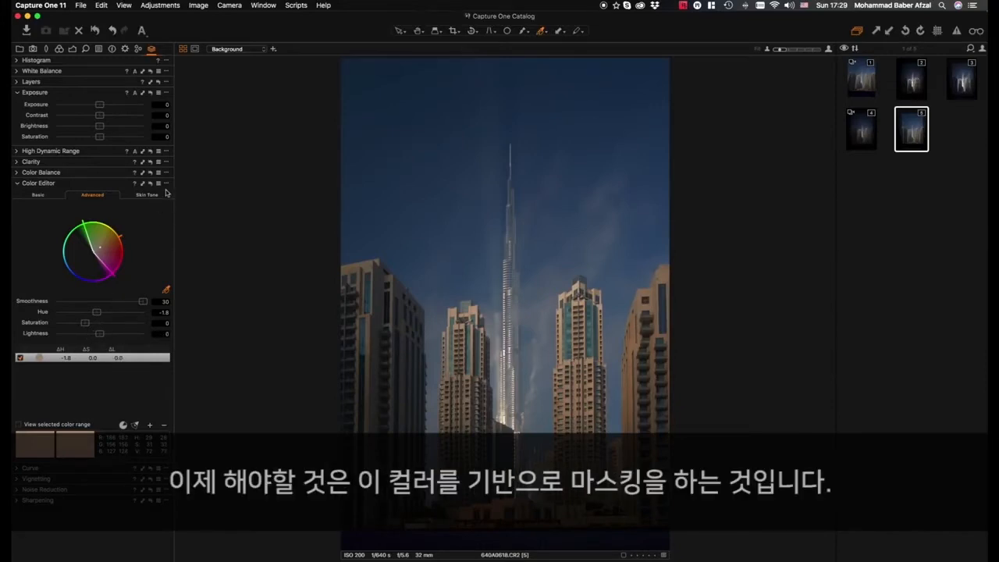
Create a masked layer from the Color Editor's selected colour range.
{"action": "left_click", "coordinate": [18, 92]}
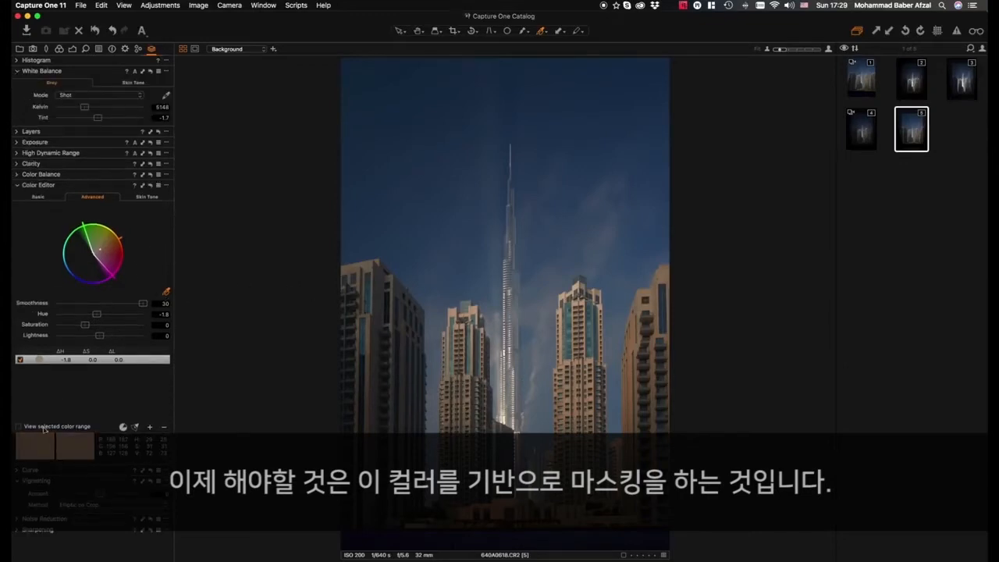
{"action": "left_click", "coordinate": [19, 427]}
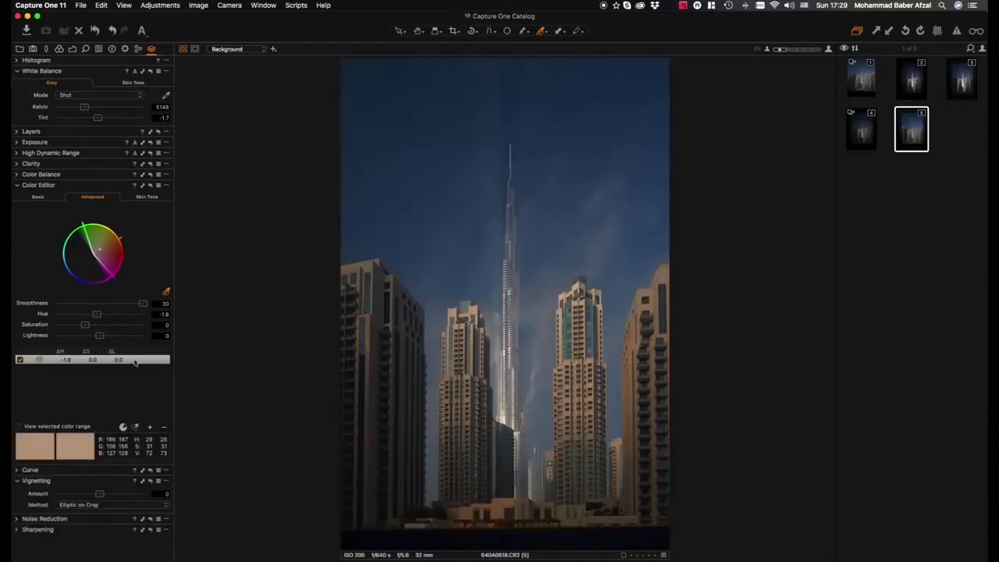
{"action": "left_click", "coordinate": [166, 185]}
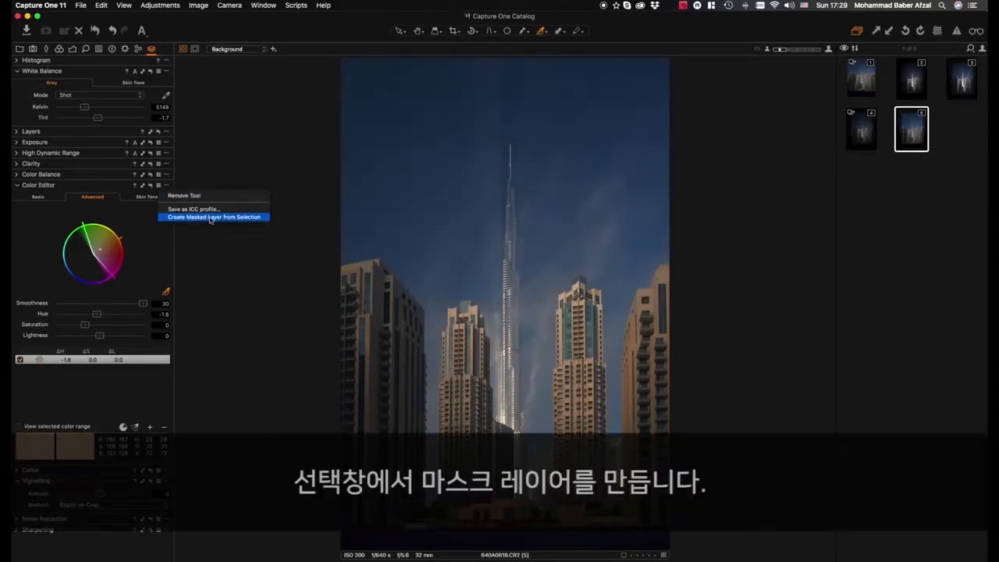
{"action": "left_click", "coordinate": [210, 217]}
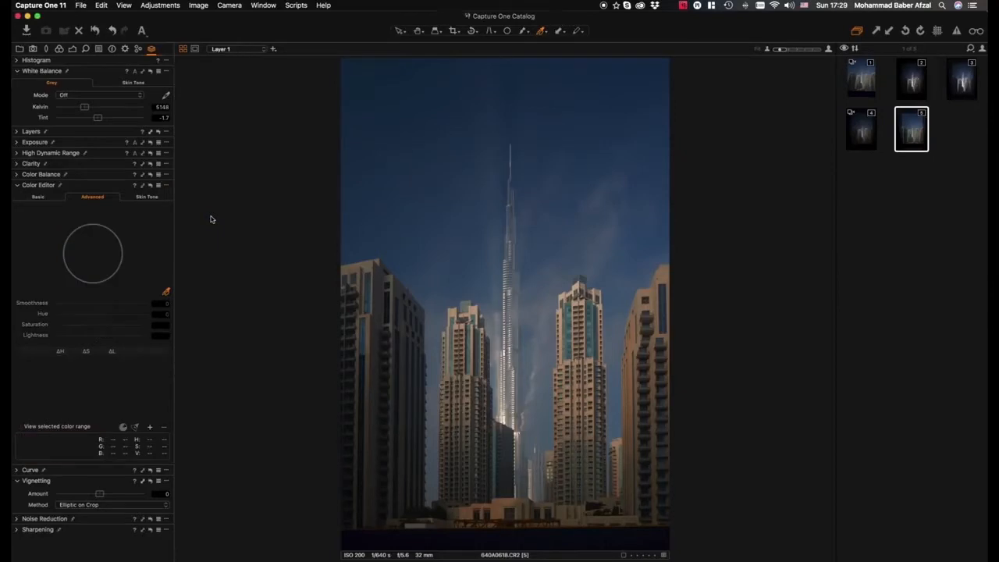
Rename the new masked layer to Foreground.
{"action": "left_click", "coordinate": [15, 133]}
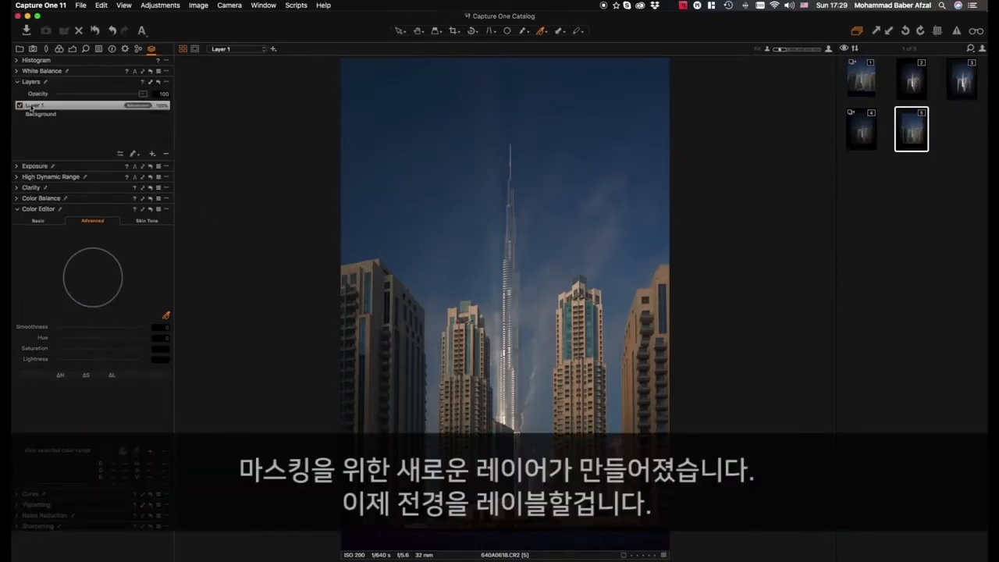
{"action": "double_click", "coordinate": [34, 104]}
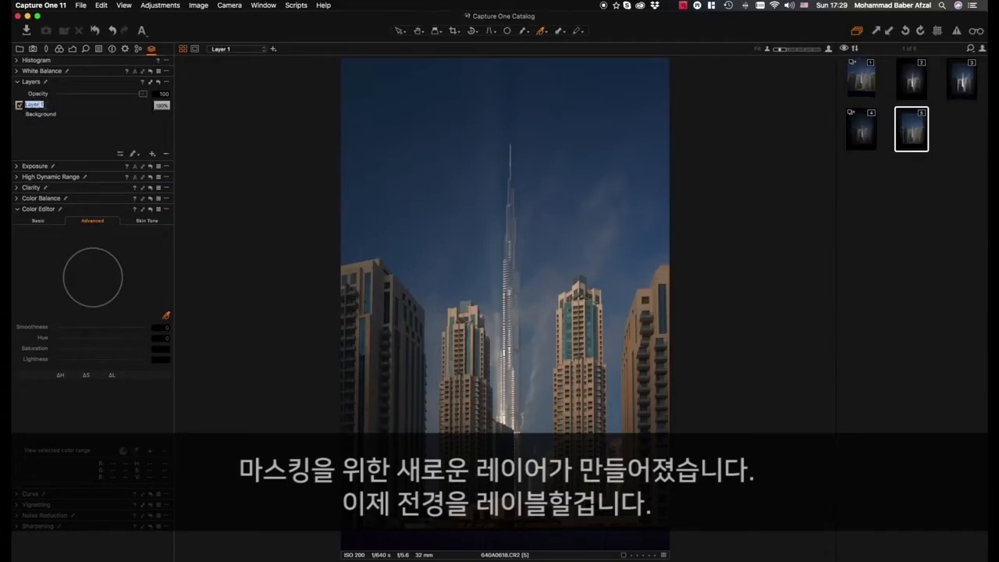
{"action": "type", "text": "Foreground"}
{"action": "key", "text": "Return"}
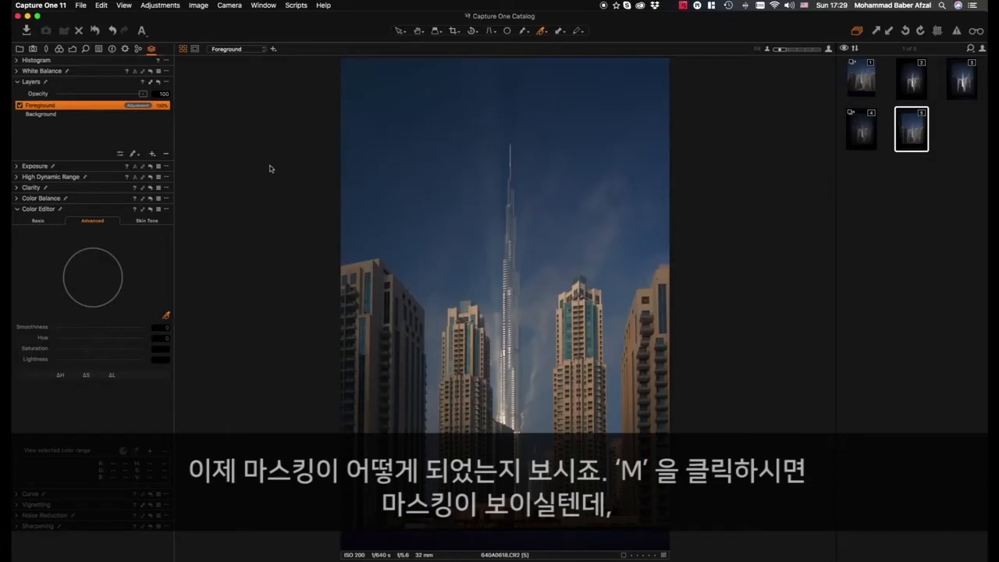
Show the Foreground layer's mask over the photo and set the mask brush size to 215.
{"action": "key", "text": "m"}
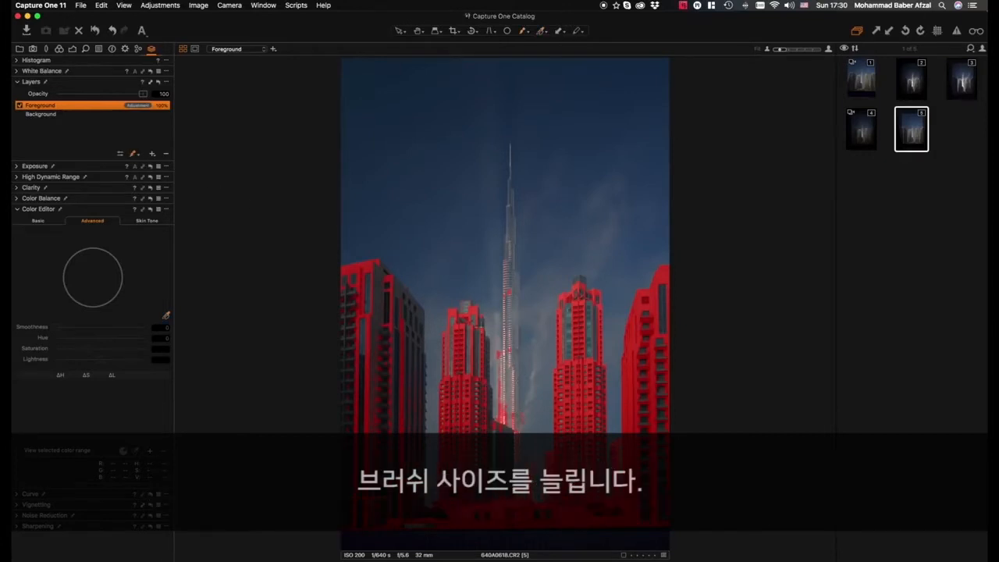
{"action": "right_click", "coordinate": [508, 327]}
{"action": "left_click_drag", "start_coordinate": [508, 329], "coordinate": [513, 331]}
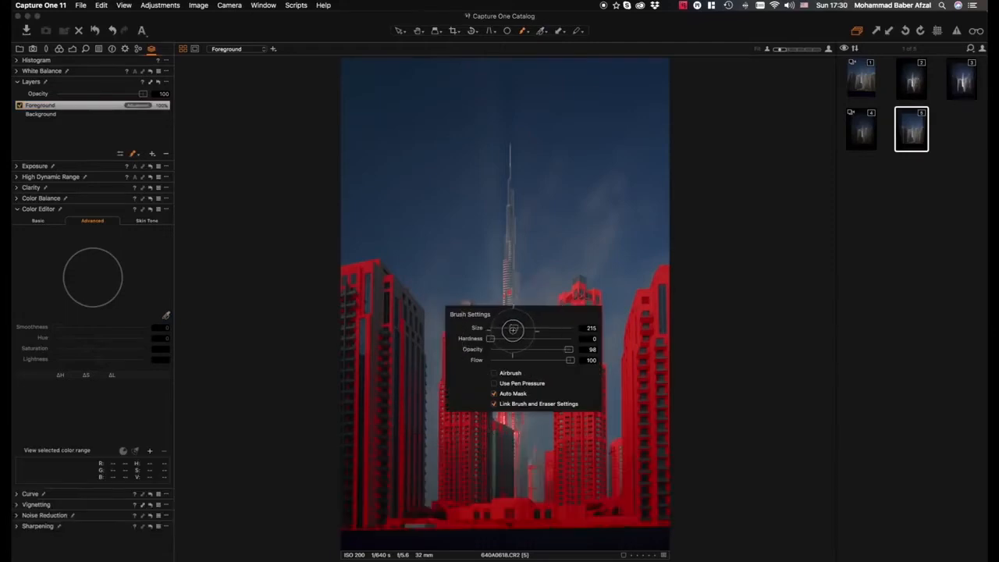
{"action": "left_click", "coordinate": [524, 269]}
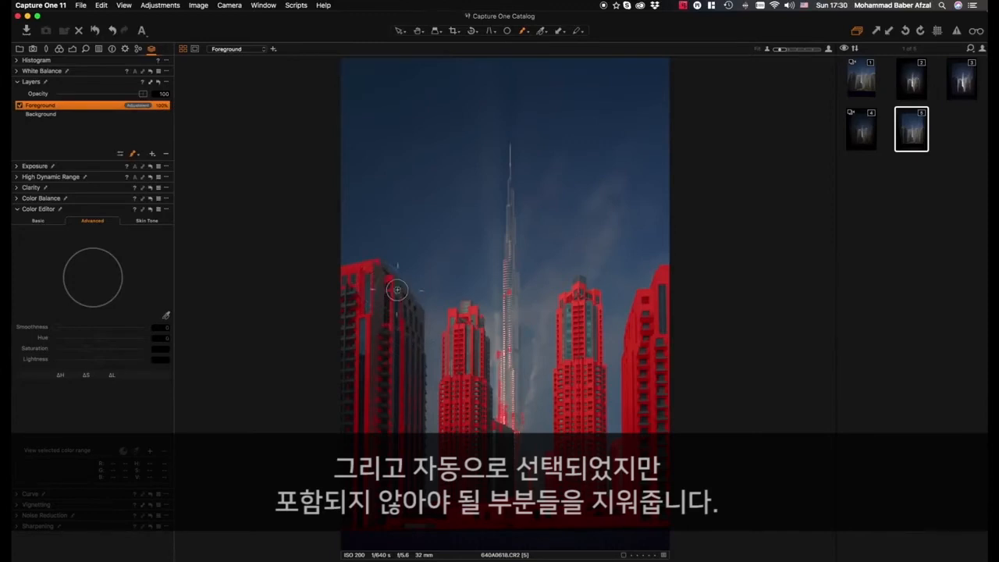
Fill the mask's gaps across the foreground buildings, clear stray areas on the central tower, and hide the mask overlay.
{"action": "right_click", "coordinate": [429, 285]}
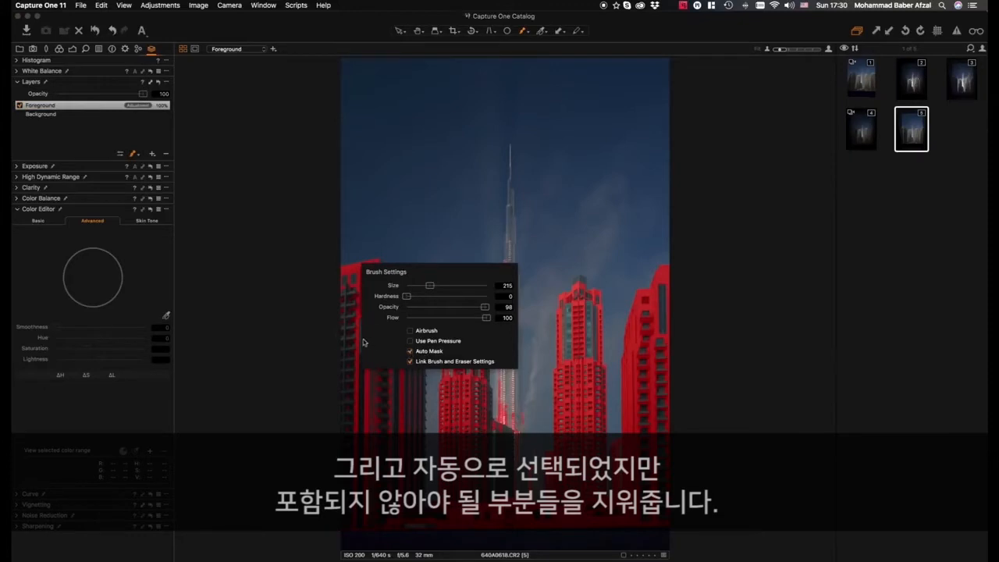
{"action": "right_click", "coordinate": [387, 306]}
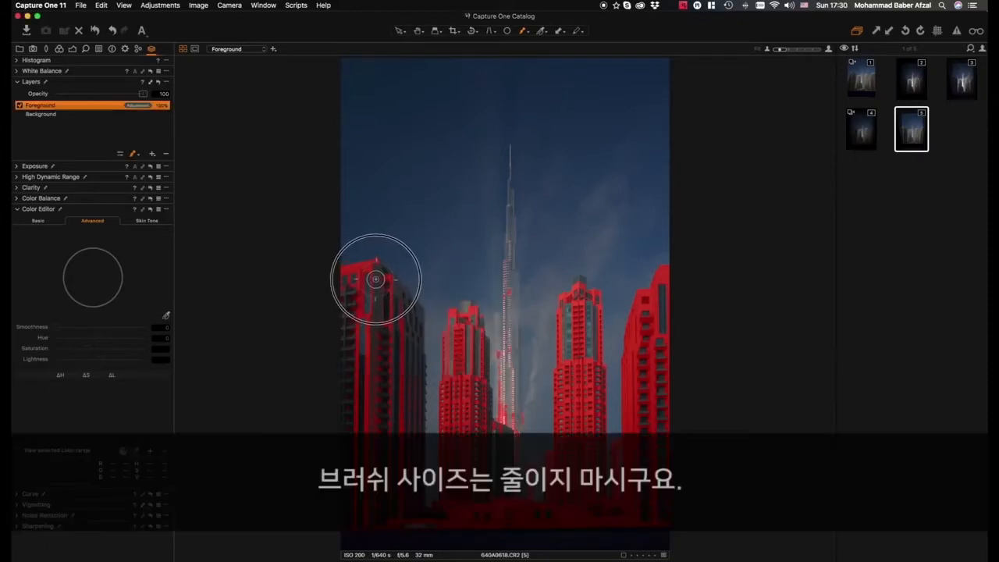
{"action": "mouse_move", "coordinate": [381, 285]}
{"action": "left_mouse_down"}
{"action": "mouse_move", "coordinate": [373, 277]}
{"action": "mouse_move", "coordinate": [410, 319]}
{"action": "mouse_move", "coordinate": [409, 357]}
{"action": "mouse_move", "coordinate": [391, 368]}
{"action": "left_mouse_up"}
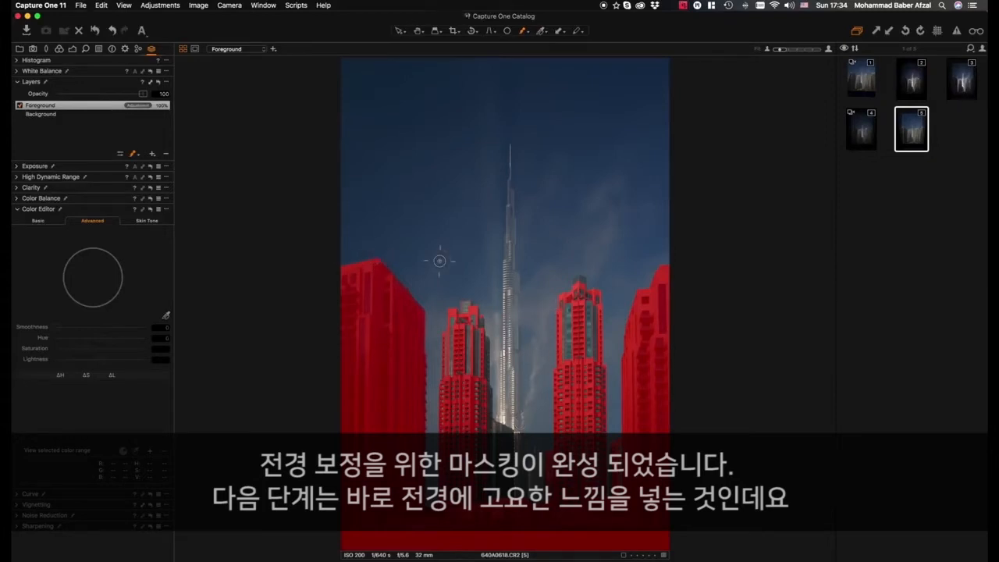
{"action": "key", "text": "m"}
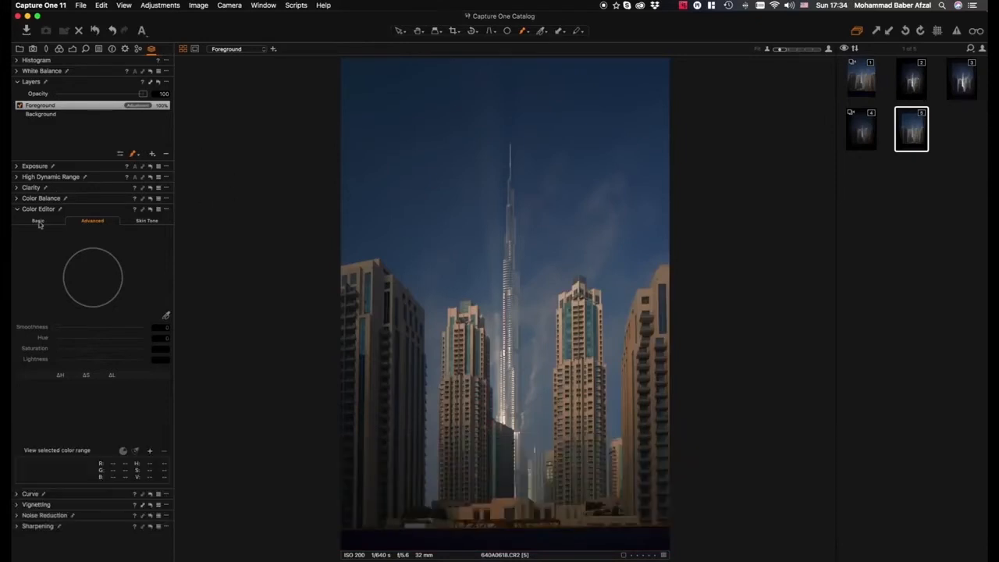
Set the Foreground layer's exposure to -0.19, contrast to -3 and saturation to -7.
{"action": "left_click", "coordinate": [17, 209]}
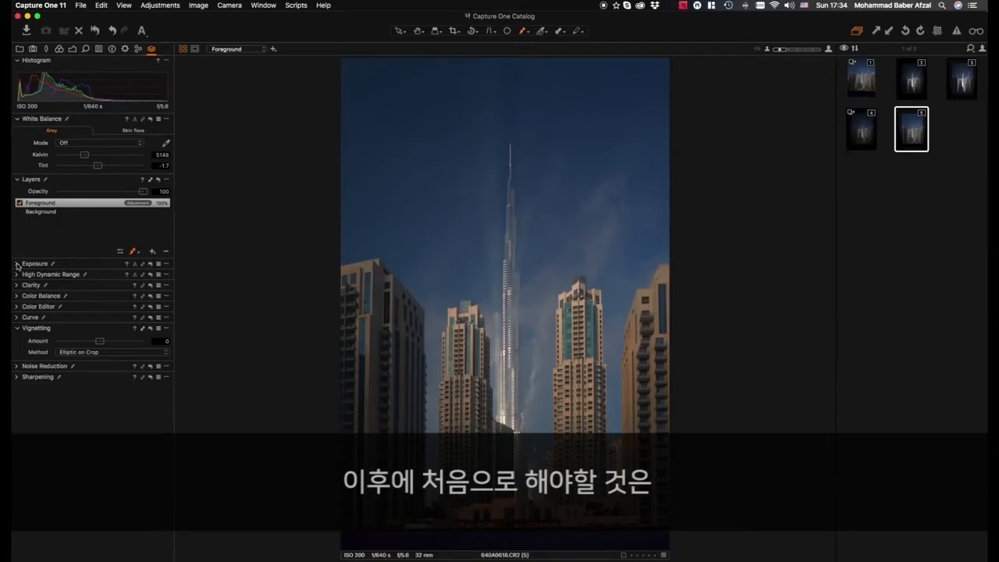
{"action": "left_click", "coordinate": [17, 264]}
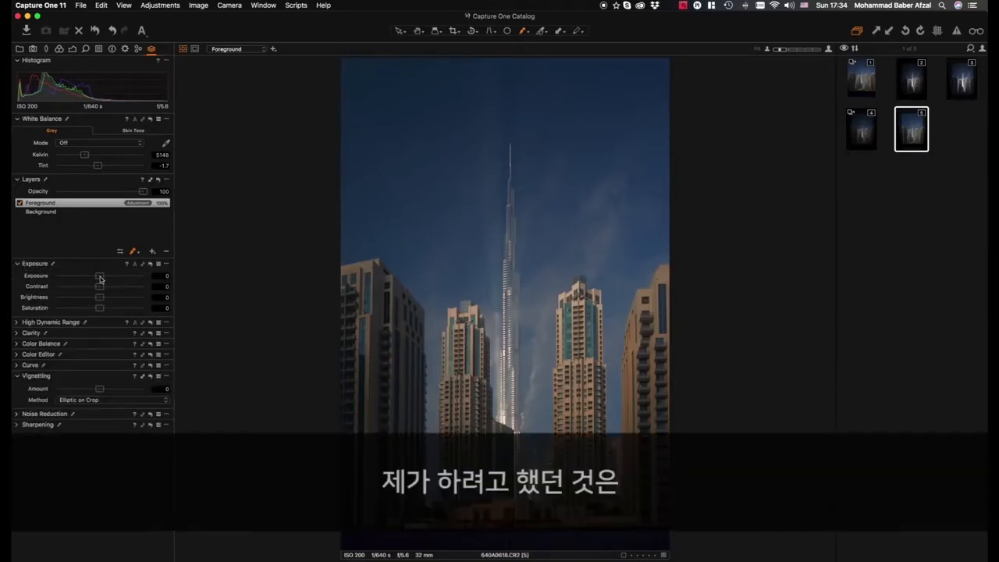
{"action": "mouse_move", "coordinate": [100, 278]}
{"action": "left_mouse_down"}
{"action": "mouse_move", "coordinate": [98, 310]}
{"action": "mouse_move", "coordinate": [95, 286]}
{"action": "left_mouse_up"}
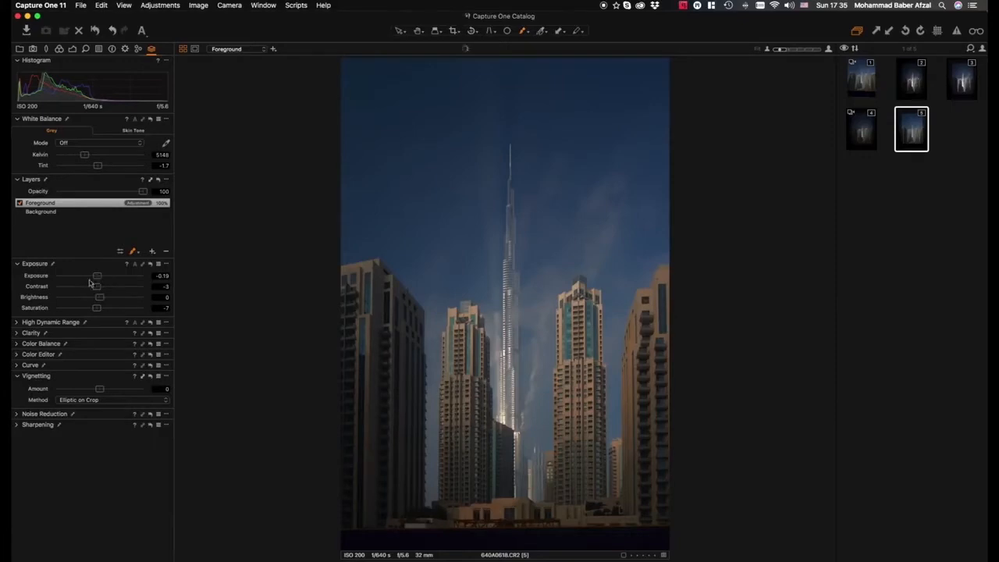
{"action": "left_click", "coordinate": [16, 264]}
Tint the Foreground layer's shadows and midtones slightly blue with the 3-Way colour balance and compare before and after.
{"action": "left_click", "coordinate": [16, 297]}
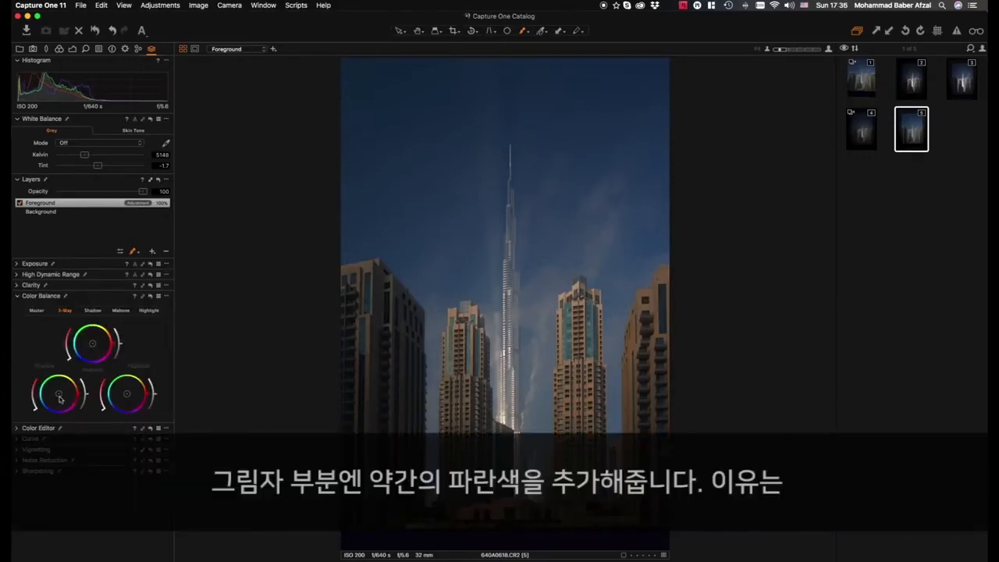
{"action": "left_click_drag", "start_coordinate": [58, 396], "coordinate": [57, 396]}
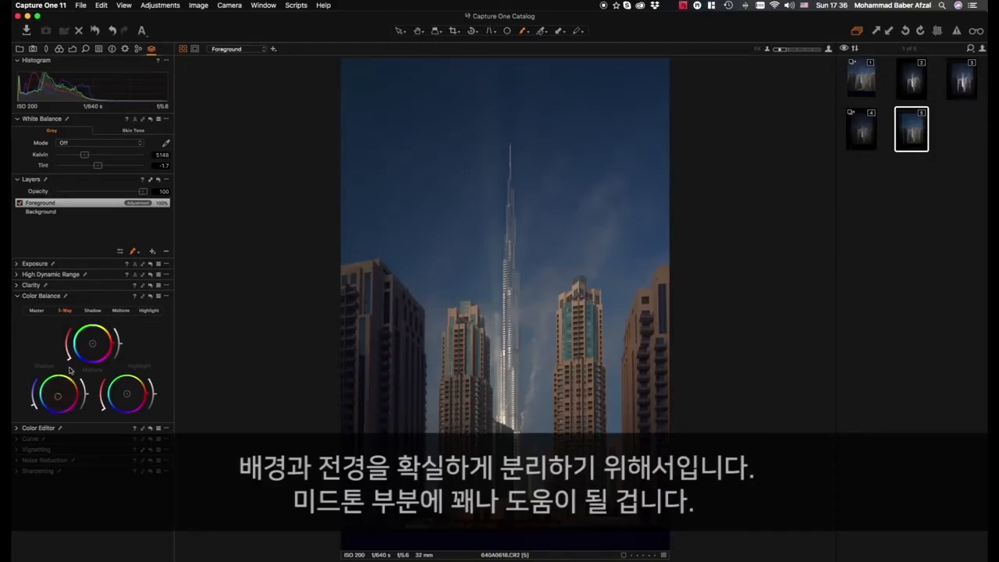
{"action": "left_click_drag", "start_coordinate": [92, 344], "coordinate": [92, 344]}
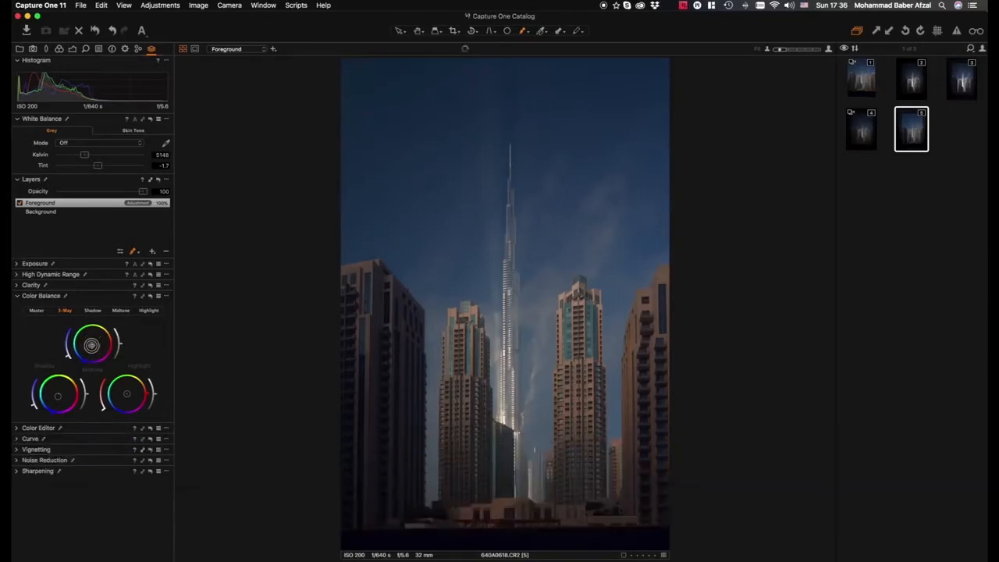
{"action": "left_click_drag", "start_coordinate": [91, 345], "coordinate": [92, 345]}
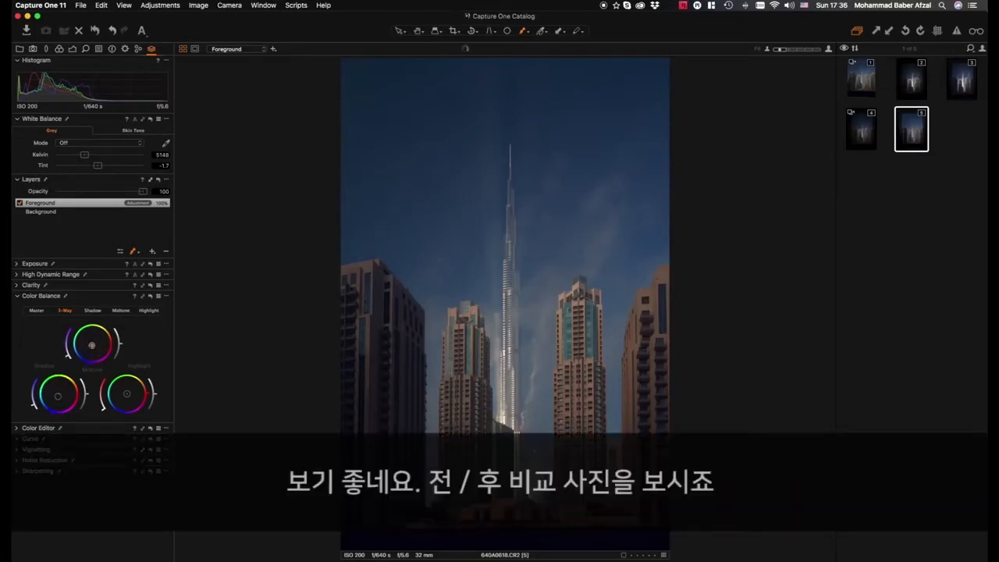
{"action": "left_click", "coordinate": [150, 298]}
{"action": "left_click", "coordinate": [151, 299], "text": "alt"}
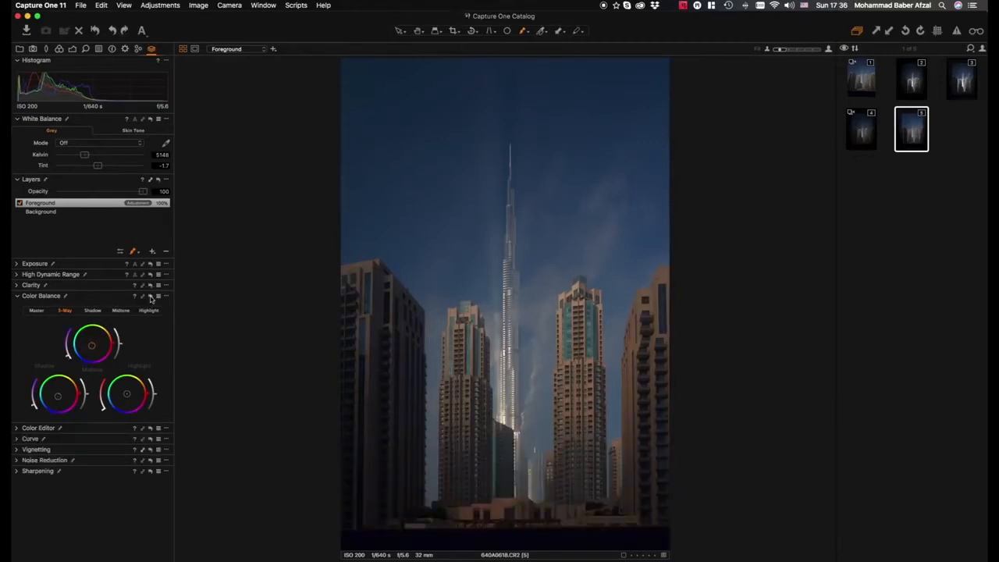
{"action": "left_click", "coordinate": [21, 298]}
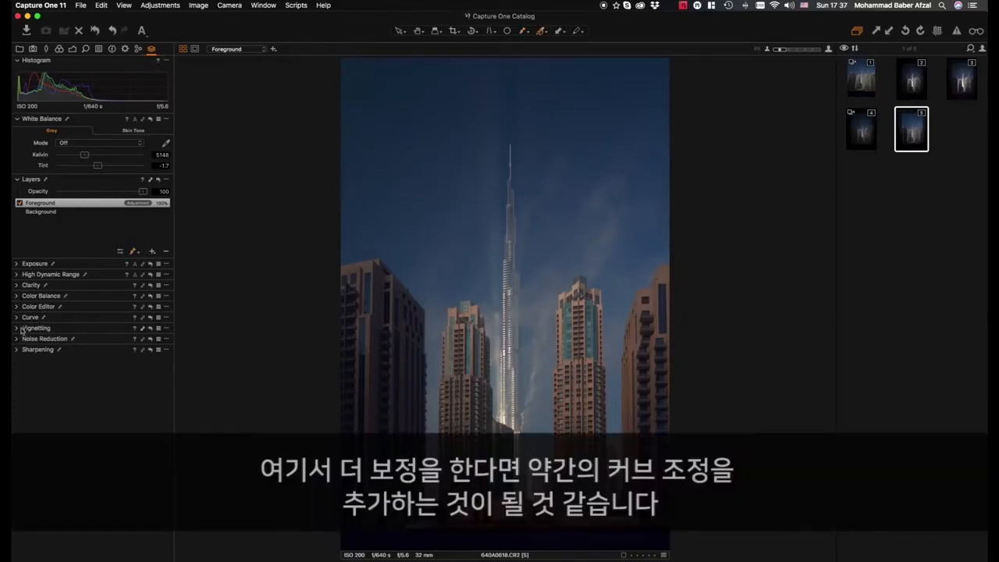
Try an RGB curve on the Foreground layer that lowers the darker midtones while holding the highlights.
{"action": "left_click", "coordinate": [17, 317]}
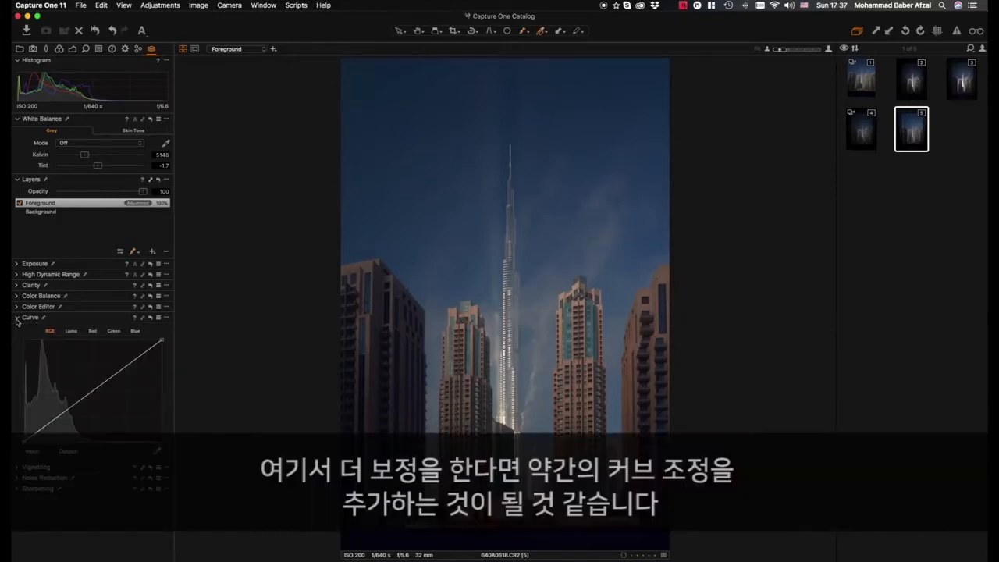
{"action": "left_click_drag", "start_coordinate": [67, 410], "coordinate": [70, 415]}
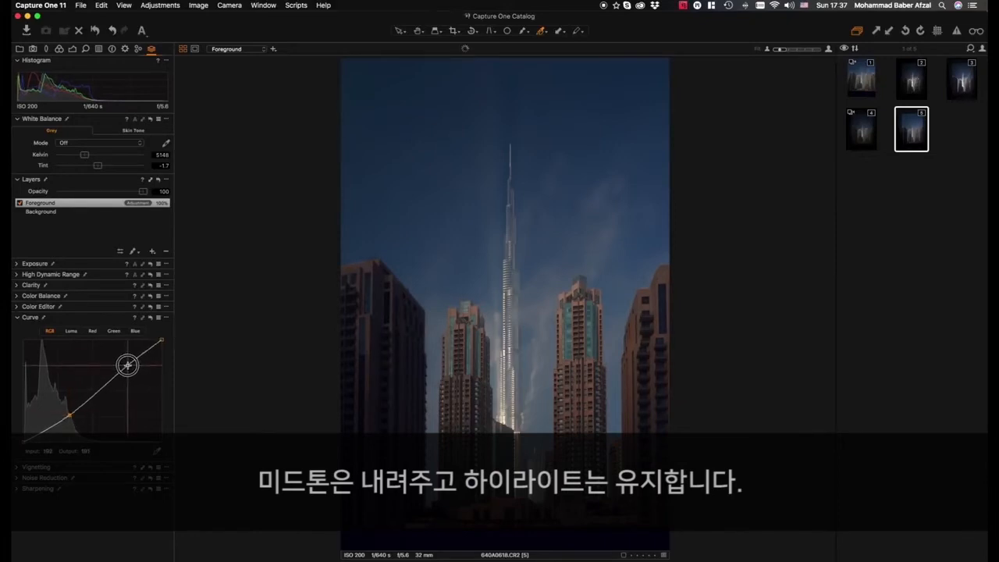
{"action": "left_click", "coordinate": [127, 365]}
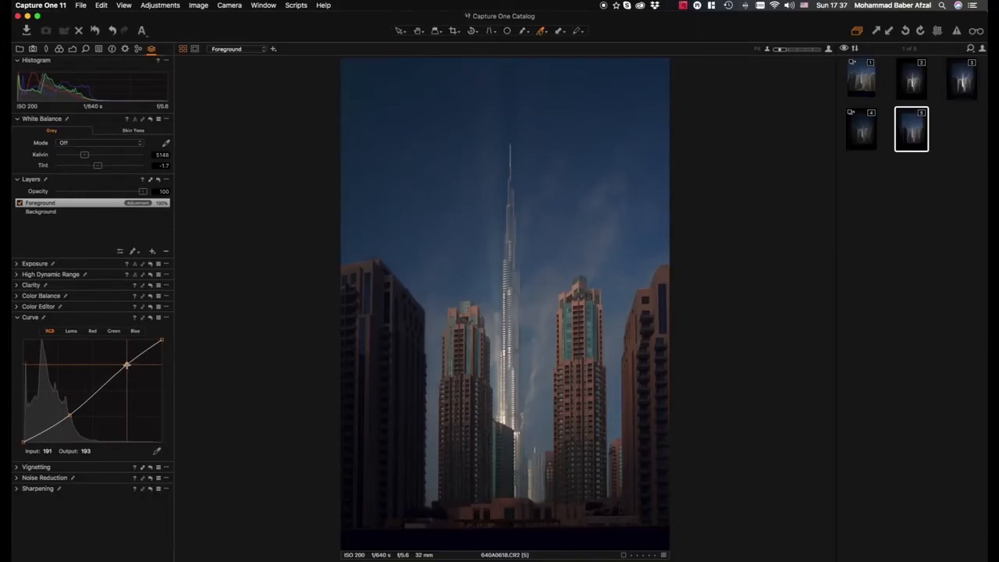
{"action": "key", "text": "Delete"}
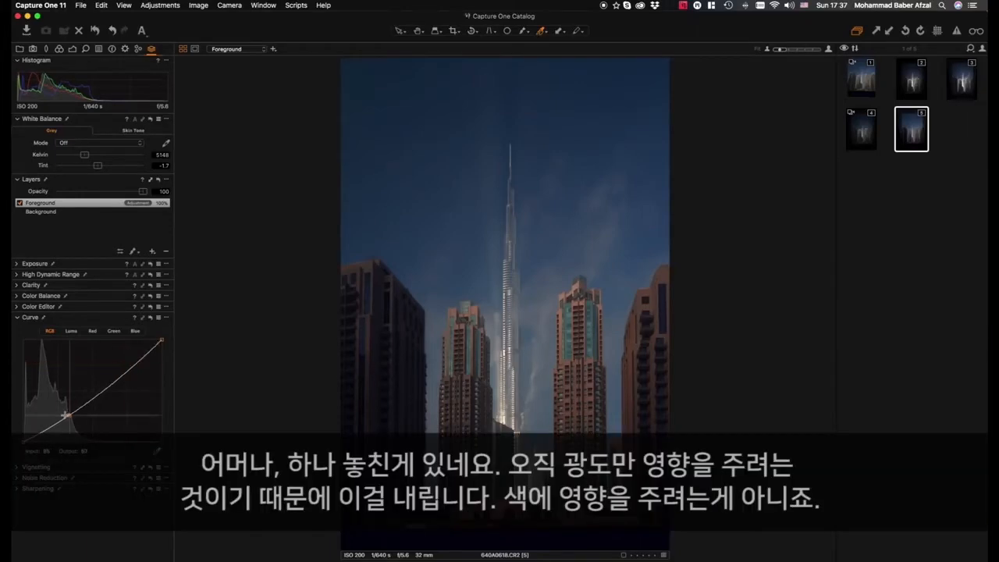
Shape the Foreground layer's Luma curve into an S, lowering input 86 to about 69 and raising input 193 to about 206.
{"action": "left_click", "coordinate": [71, 331]}
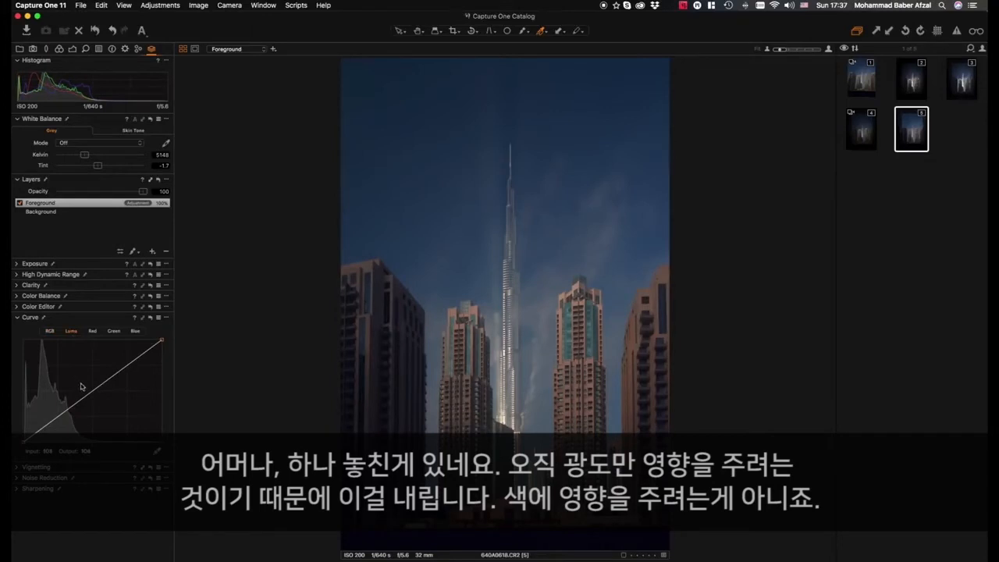
{"action": "left_click_drag", "start_coordinate": [67, 415], "coordinate": [70, 415]}
{"action": "left_click_drag", "start_coordinate": [134, 363], "coordinate": [128, 359]}
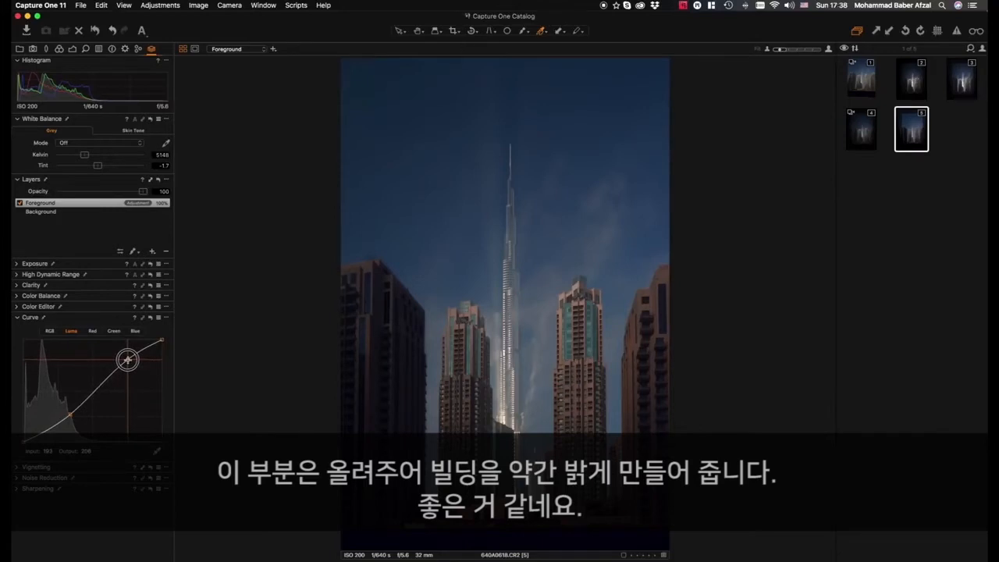
{"action": "left_click_drag", "start_coordinate": [69, 417], "coordinate": [67, 416]}
{"action": "left_click_drag", "start_coordinate": [66, 416], "coordinate": [68, 416]}
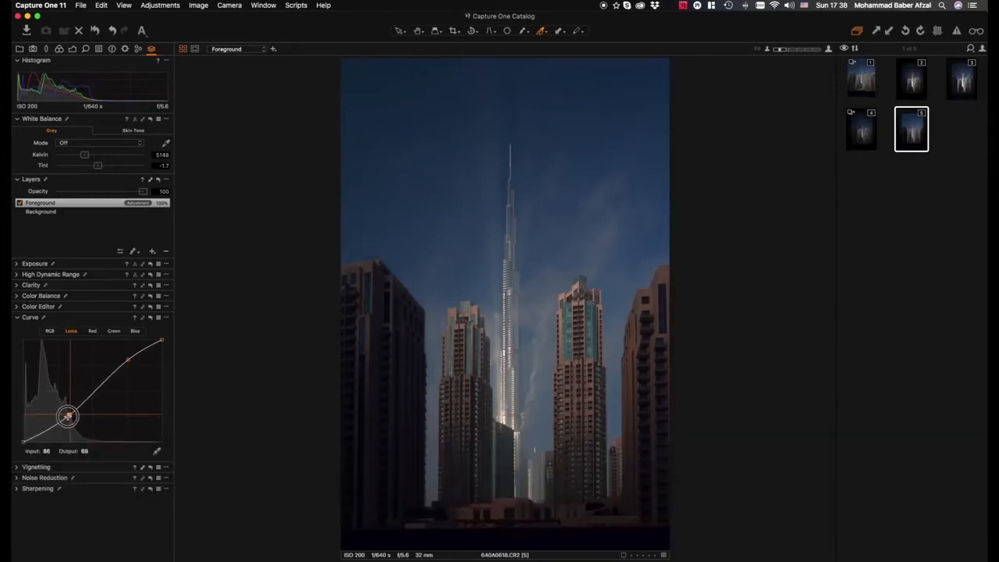
{"action": "left_click", "coordinate": [17, 317]}
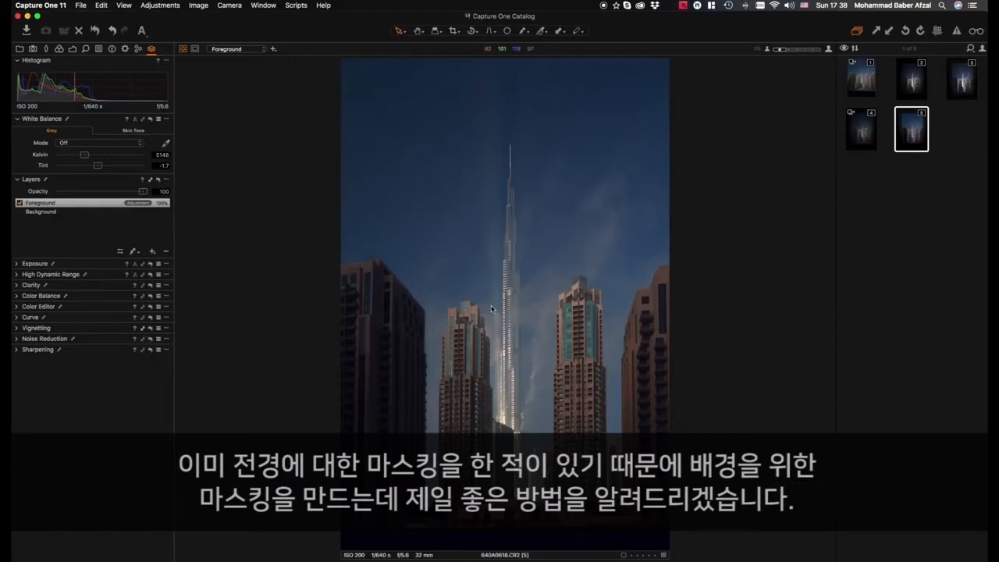
Check the Foreground mask, add a new empty adjustment layer and name it Background.
{"action": "key", "text": "m"}
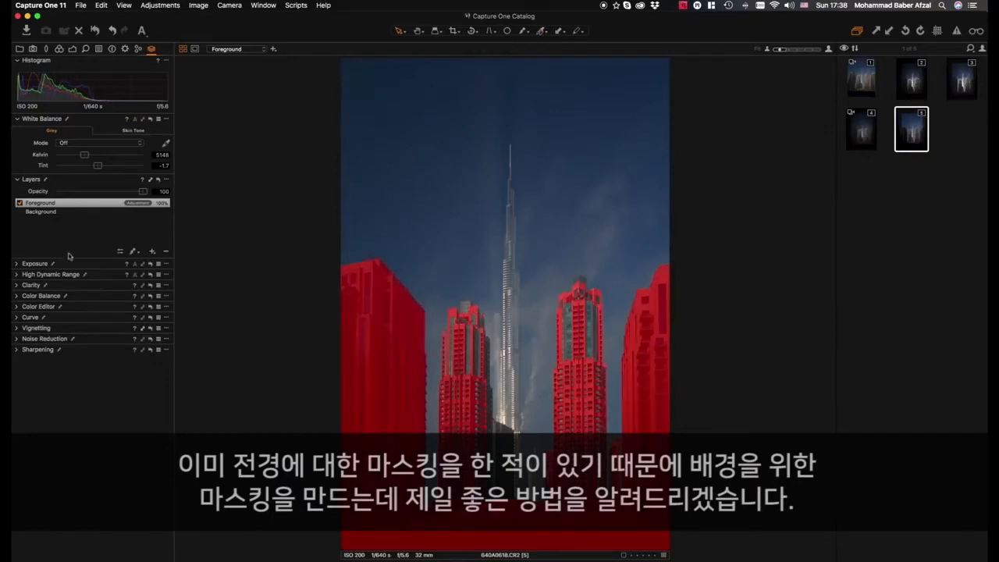
{"action": "left_click", "coordinate": [153, 251]}
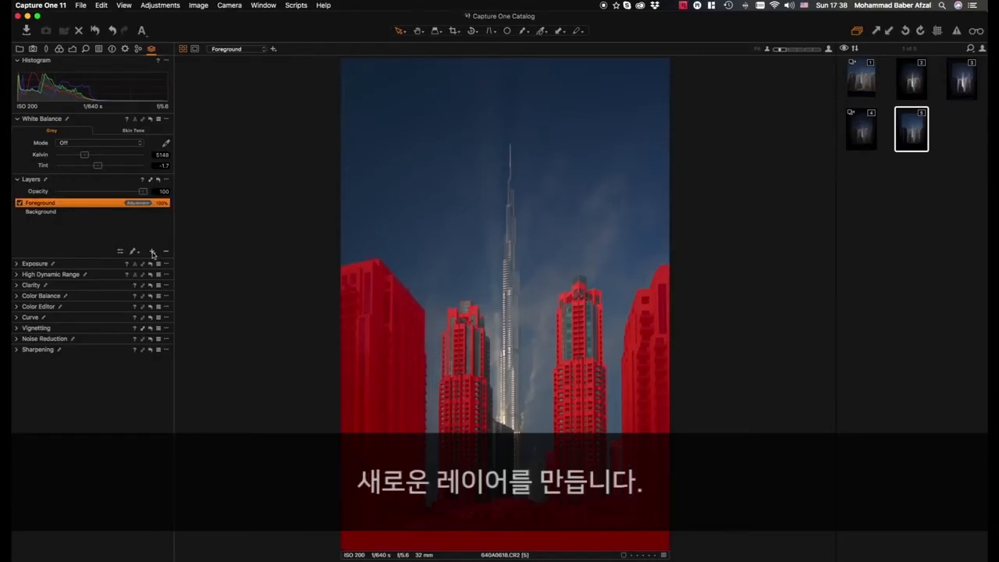
{"action": "left_click", "coordinate": [153, 252]}
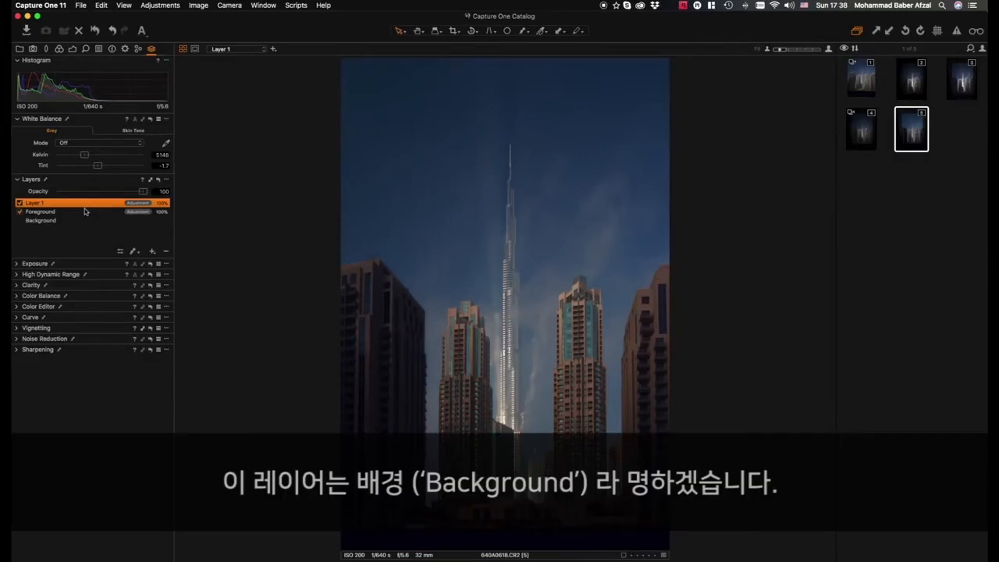
{"action": "double_click", "coordinate": [51, 201]}
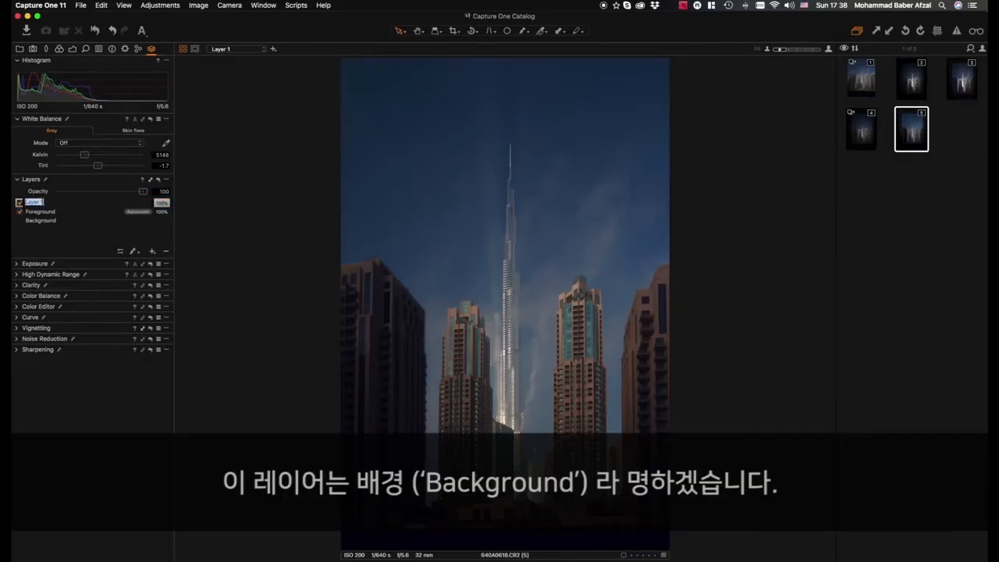
{"action": "type", "text": "Background"}
{"action": "key", "text": "Return"}
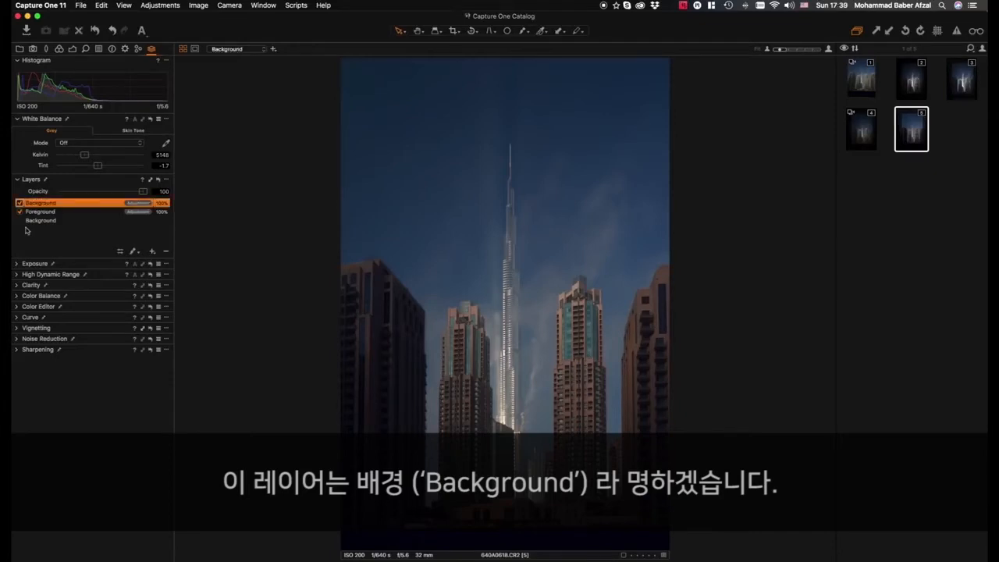
{"action": "double_click", "coordinate": [47, 204]}
{"action": "type", "text": "m"}
{"action": "key", "text": "Escape"}
{"action": "left_click", "coordinate": [82, 220]}
Copy the Foreground layer's mask to the new Background adjustment layer and display the mask to check it.
{"action": "left_click", "coordinate": [72, 205]}
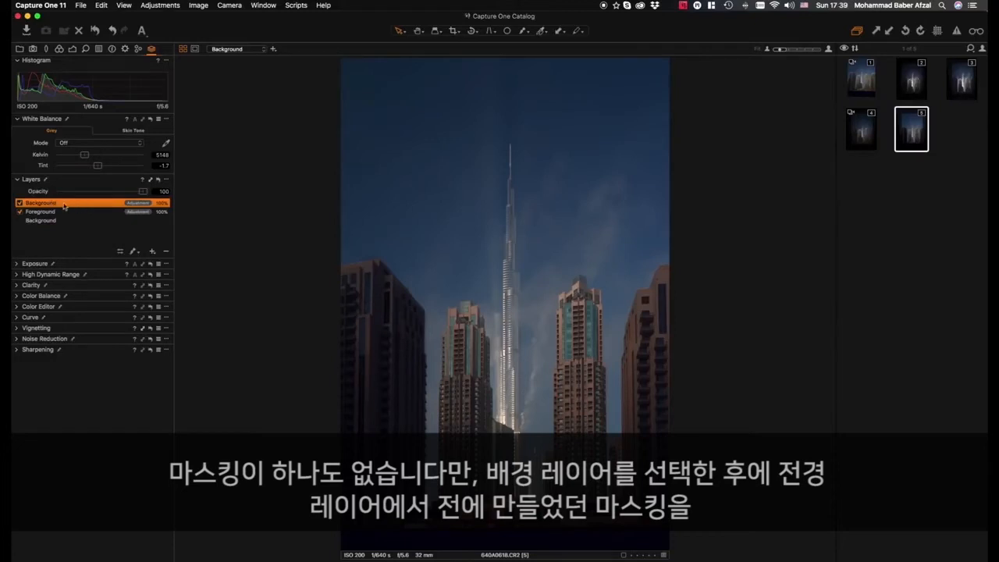
{"action": "left_click", "coordinate": [167, 182]}
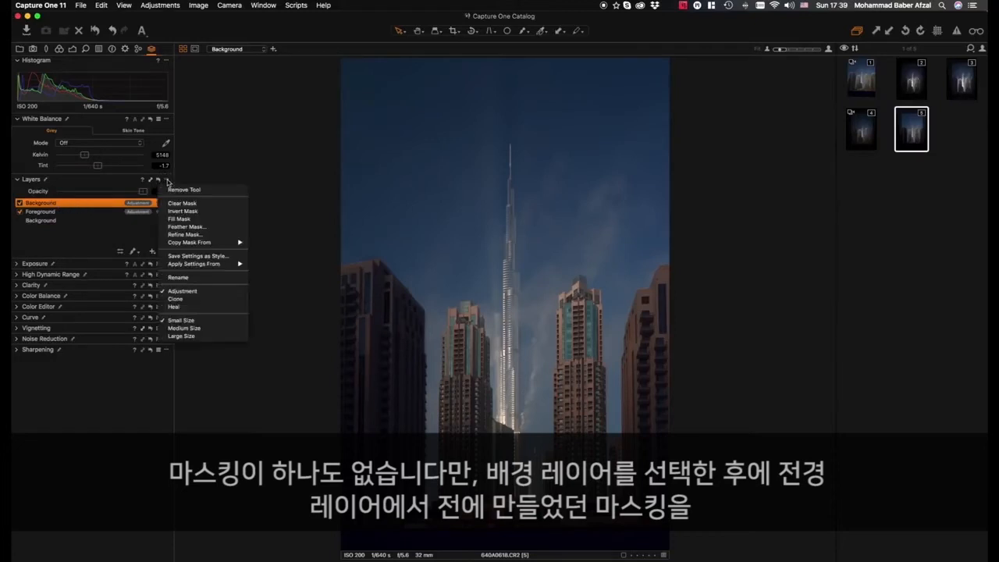
{"action": "mouse_move", "coordinate": [198, 245]}
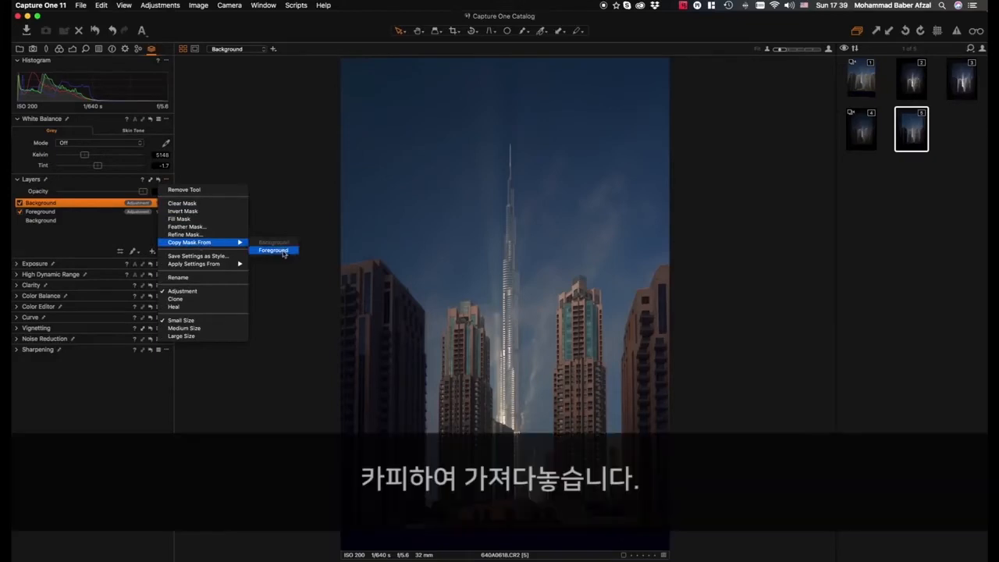
{"action": "left_click", "coordinate": [275, 250]}
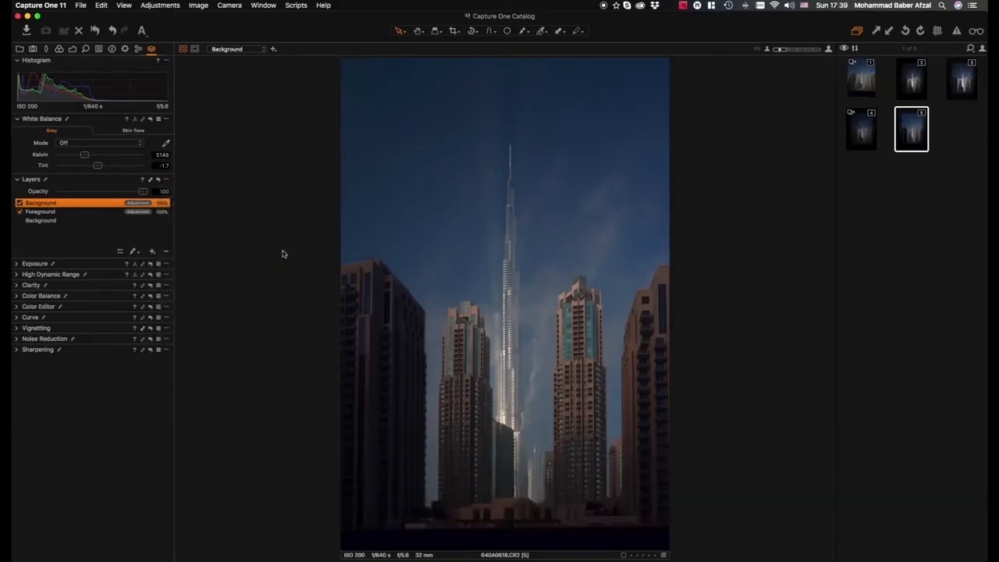
{"action": "key", "text": "m"}
{"action": "key", "text": "m"}
{"action": "key", "text": "m"}
{"action": "key", "text": "m"}
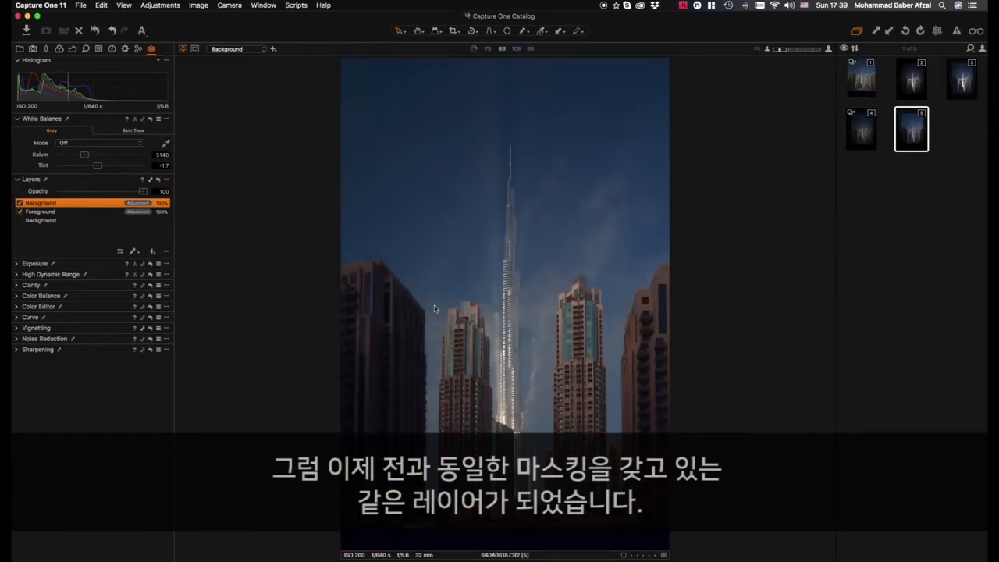
{"action": "key", "text": "m"}
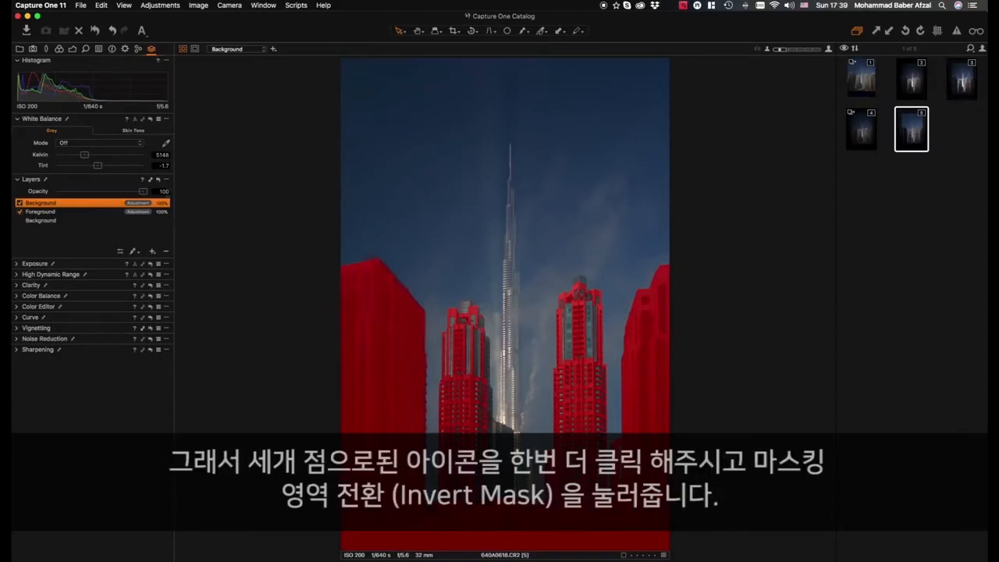
Invert the Background adjustment layer's mask so it covers the sky and central tower, and hide the mask overlay.
{"action": "left_click", "coordinate": [166, 181]}
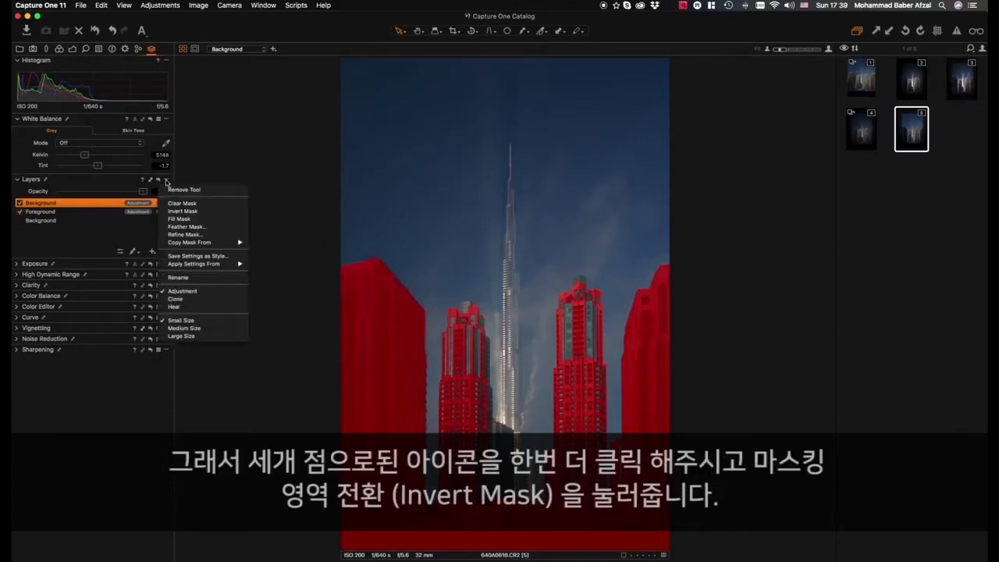
{"action": "left_click", "coordinate": [191, 212]}
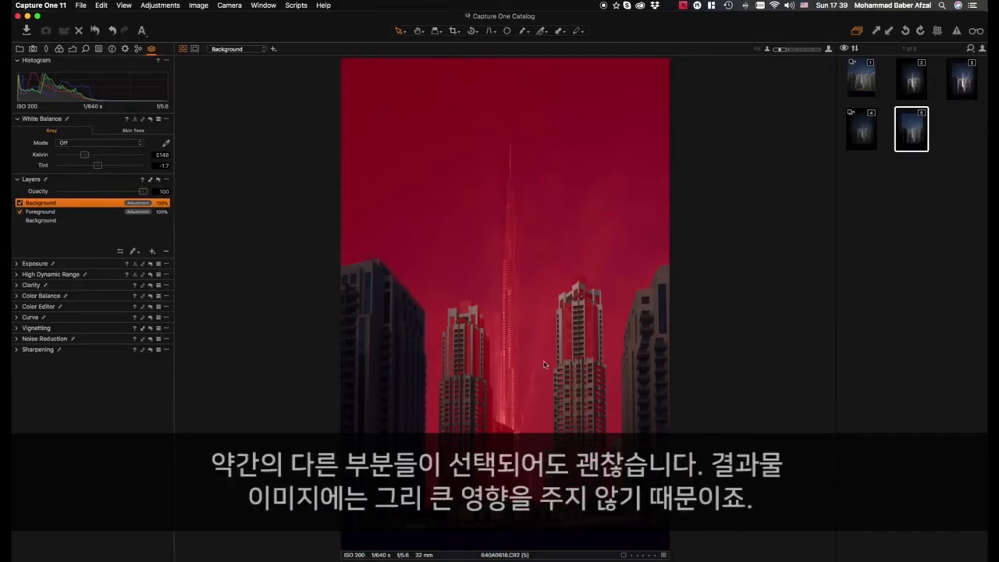
{"action": "left_click", "coordinate": [166, 182]}
{"action": "left_click", "coordinate": [245, 208]}
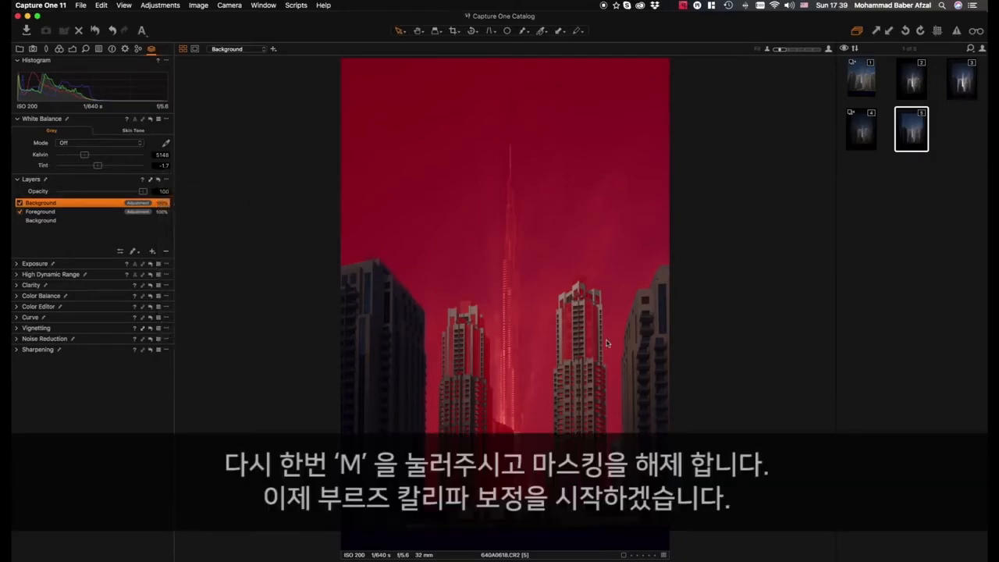
{"action": "key", "text": "m"}
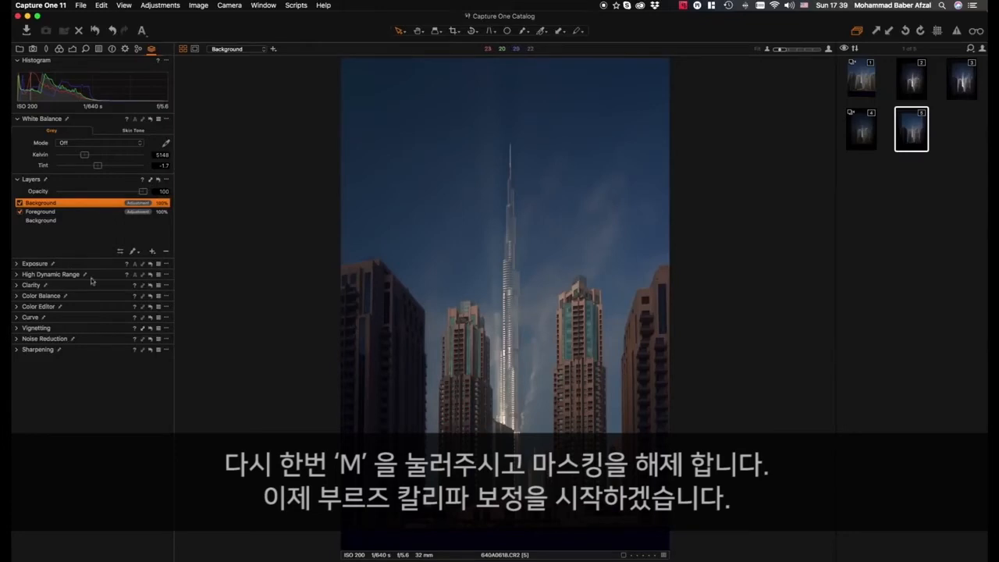
Set the Background adjustment layer's exposure to -0.19 and its contrast to about 25.
{"action": "left_click", "coordinate": [16, 266]}
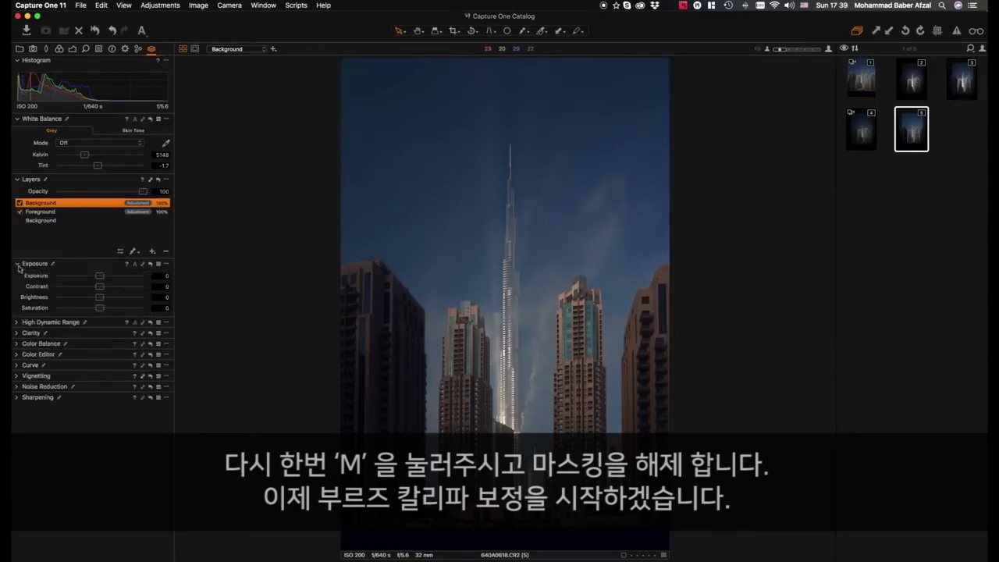
{"action": "left_click_drag", "start_coordinate": [99, 279], "coordinate": [122, 292]}
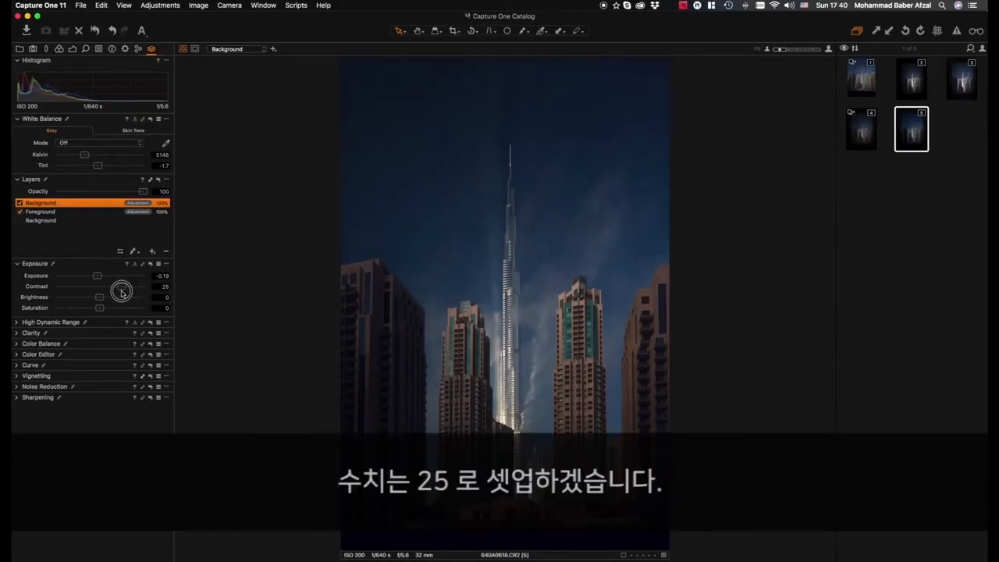
{"action": "left_click", "coordinate": [18, 265]}
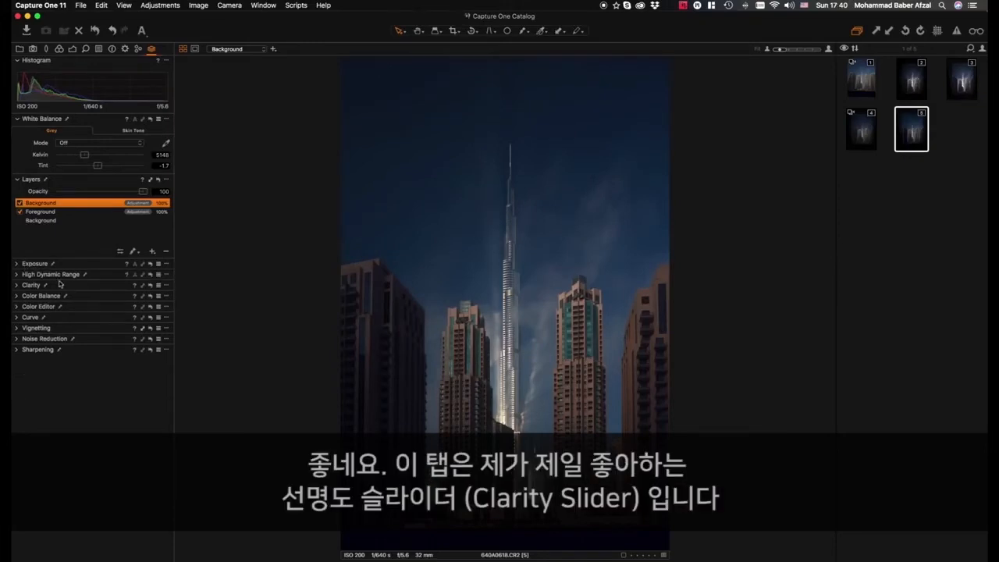
Raise the Background adjustment layer's Clarity to 70, using the Natural method.
{"action": "left_click", "coordinate": [17, 285]}
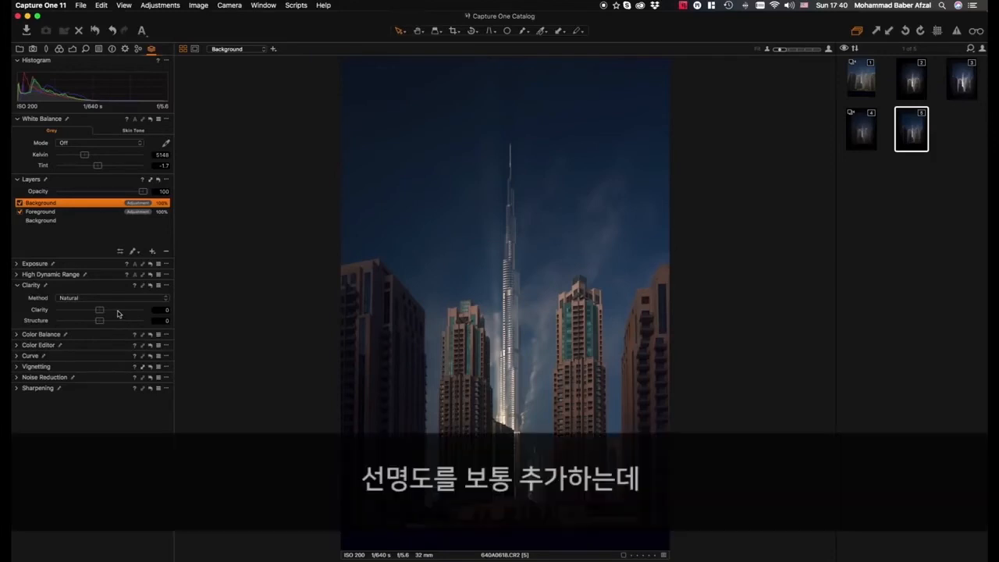
{"action": "left_click", "coordinate": [118, 311]}
{"action": "mouse_move", "coordinate": [118, 310]}
{"action": "left_mouse_down"}
{"action": "mouse_move", "coordinate": [152, 317]}
{"action": "mouse_move", "coordinate": [131, 317]}
{"action": "left_mouse_up"}
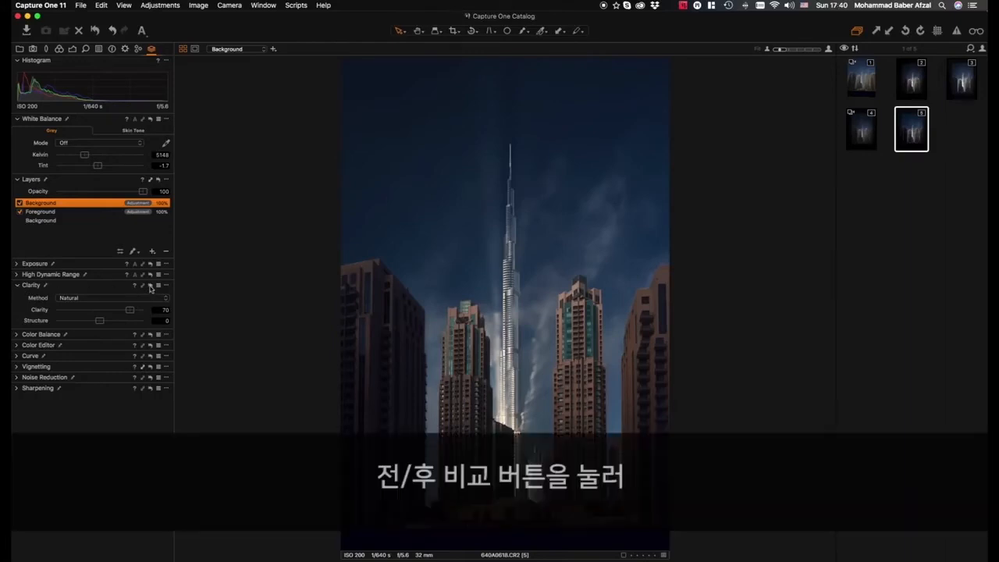
{"action": "left_click", "coordinate": [18, 285]}
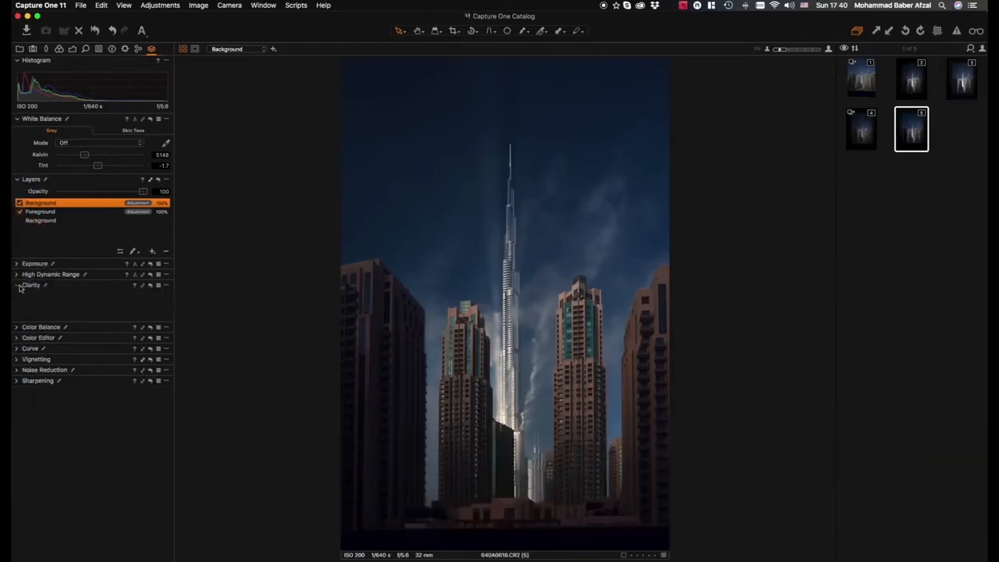
Toggle the Background adjustment layer off and on several times to compare the image with and without its edits.
{"action": "left_click", "coordinate": [19, 203]}
{"action": "left_click", "coordinate": [20, 203]}
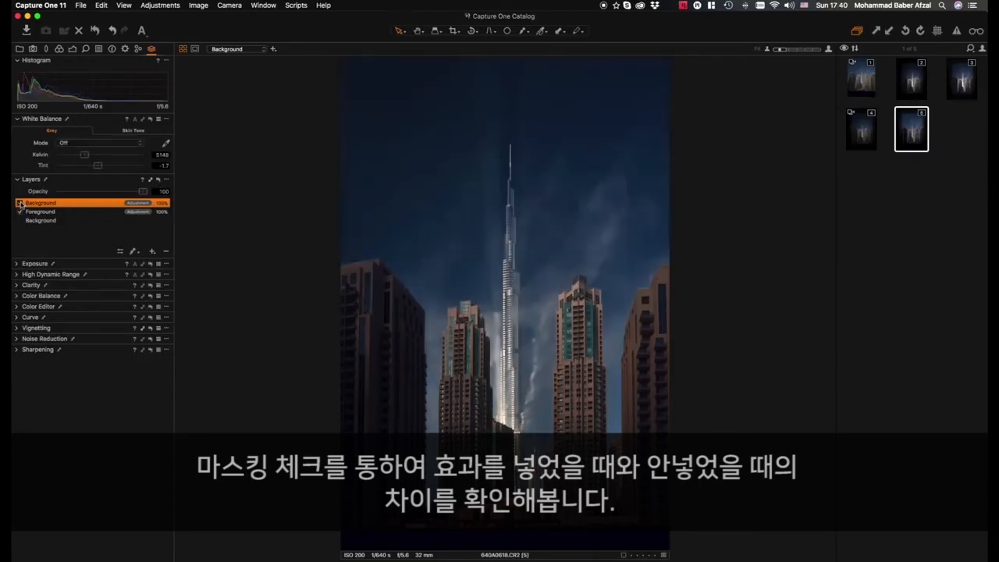
{"action": "left_click", "coordinate": [19, 203]}
{"action": "left_click", "coordinate": [20, 203]}
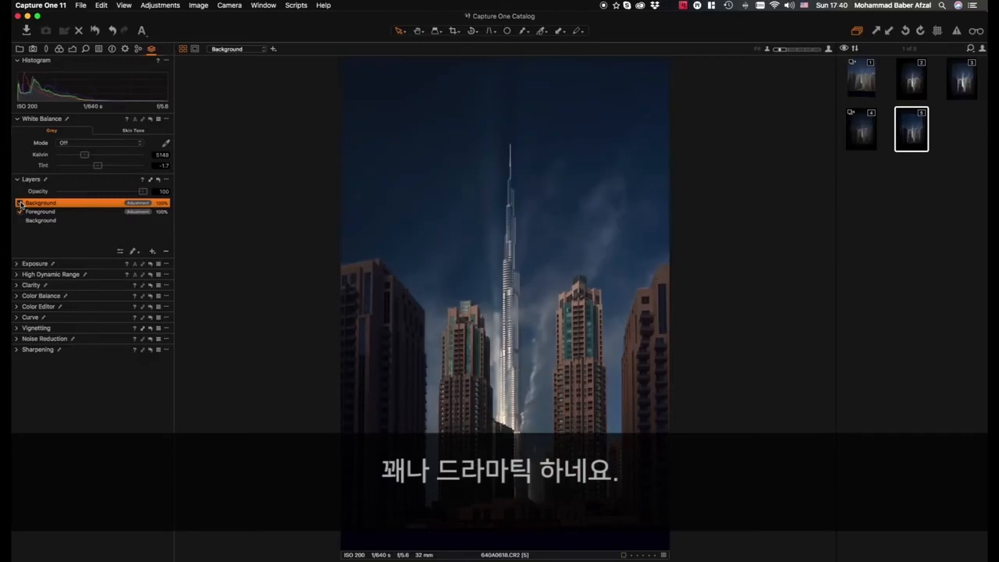
{"action": "left_click", "coordinate": [20, 203]}
{"action": "left_click", "coordinate": [19, 203]}
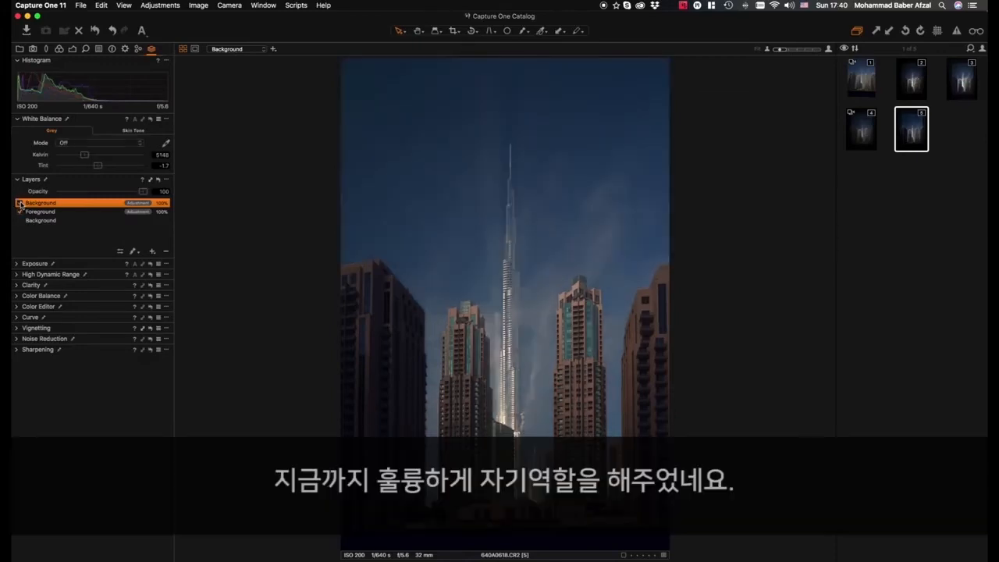
Change the Background adjustment layer's Clarity method to Neutral, comparing it against Natural.
{"action": "left_click", "coordinate": [28, 285]}
{"action": "left_click", "coordinate": [89, 299]}
{"action": "left_click", "coordinate": [91, 314]}
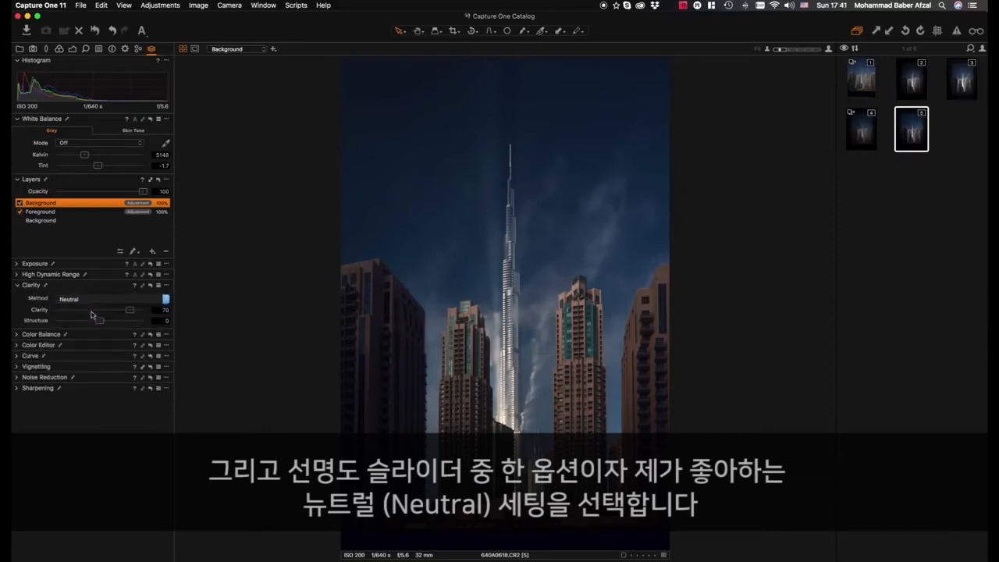
{"action": "left_click", "coordinate": [82, 299]}
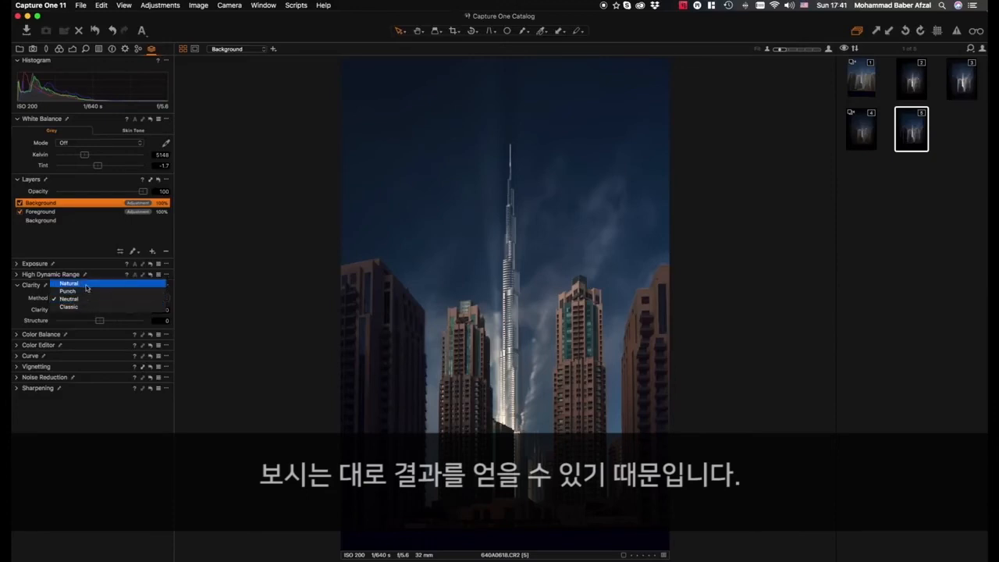
{"action": "left_click", "coordinate": [86, 284]}
{"action": "left_click", "coordinate": [99, 299]}
{"action": "left_click", "coordinate": [98, 315]}
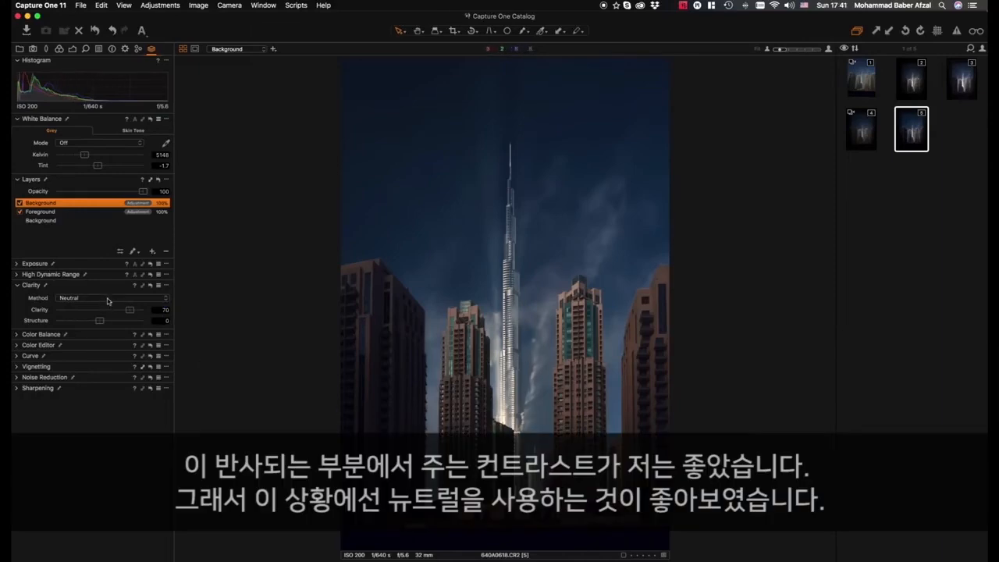
{"action": "left_click", "coordinate": [17, 286]}
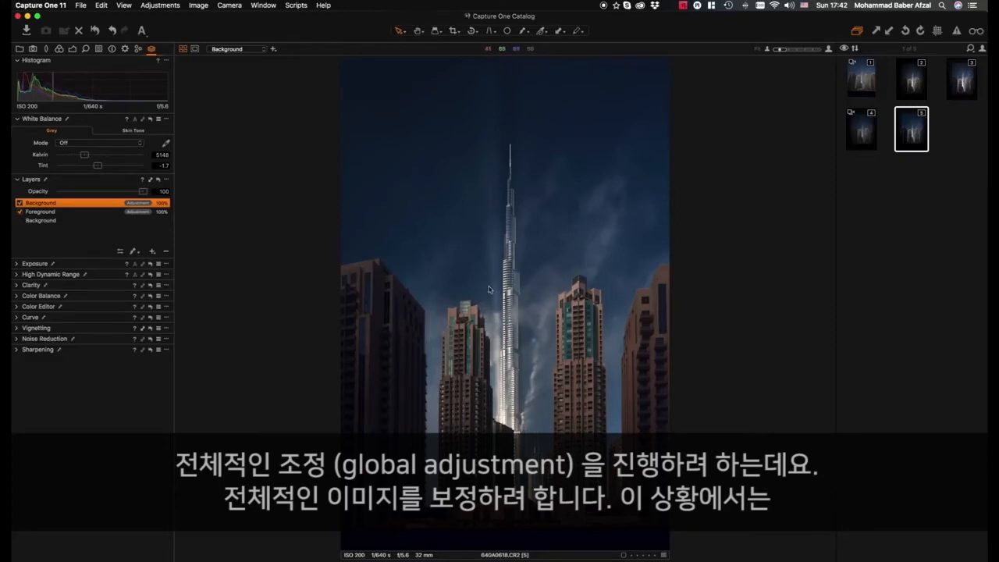
Add a new adjustment layer named Final touch and invert its empty mask to cover the whole image.
{"action": "left_click", "coordinate": [153, 252]}
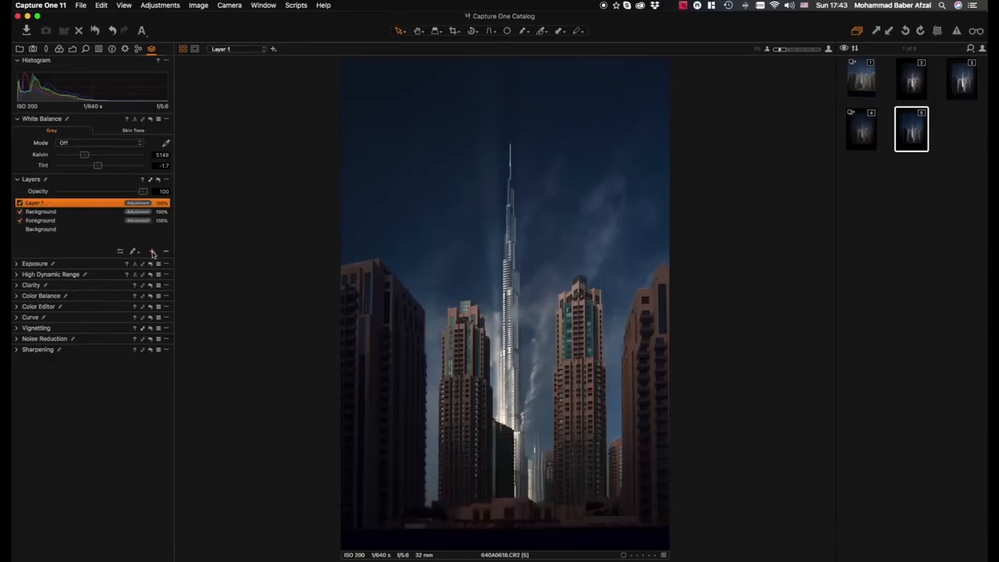
{"action": "double_click", "coordinate": [35, 203]}
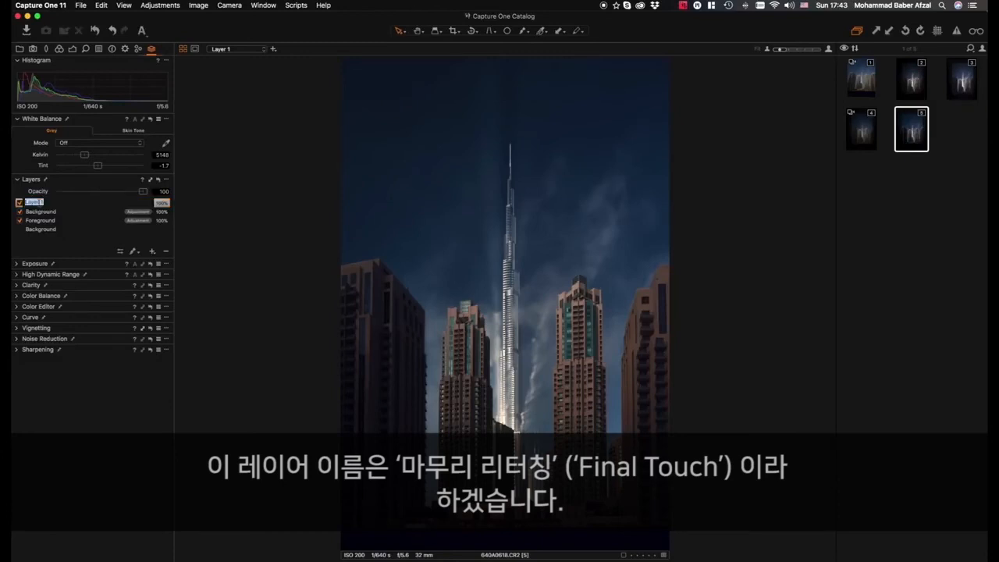
{"action": "type", "text": "Final touch"}
{"action": "key", "text": "Return"}
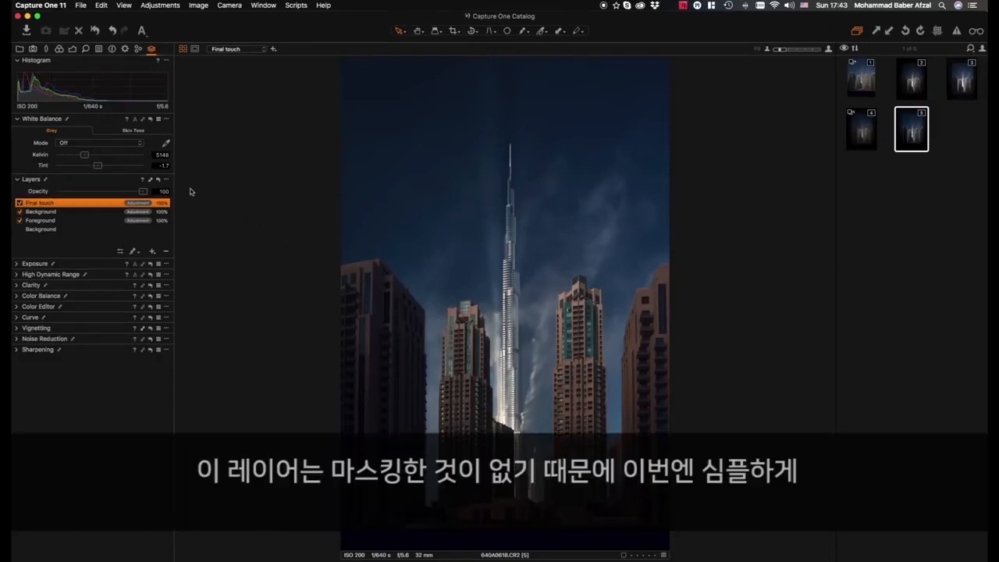
{"action": "left_click", "coordinate": [167, 179]}
{"action": "left_click", "coordinate": [192, 214]}
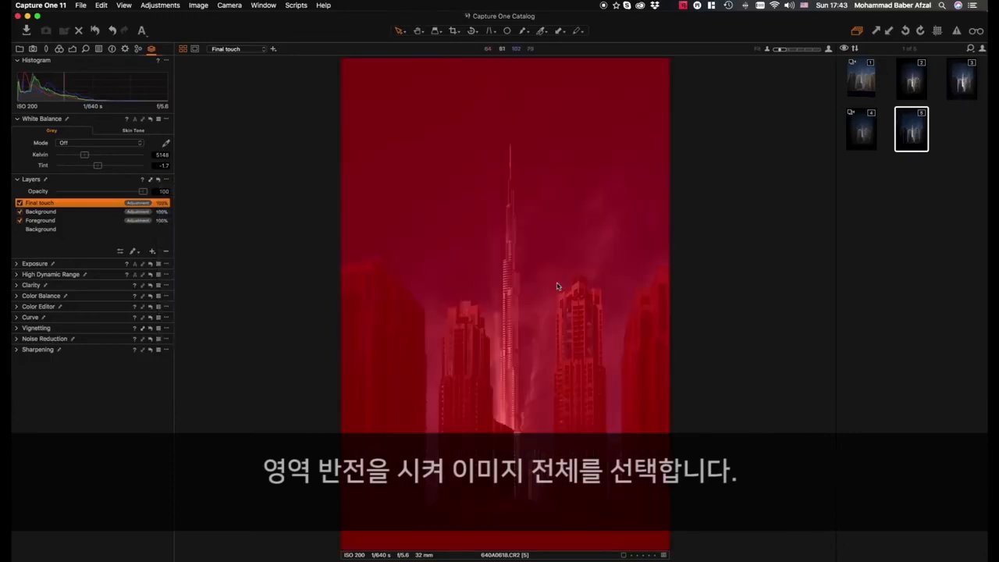
Shape the Final touch layer's RGB curve into an S, lowering input 67 to about 60 and raising the highlights.
{"action": "left_click", "coordinate": [20, 318]}
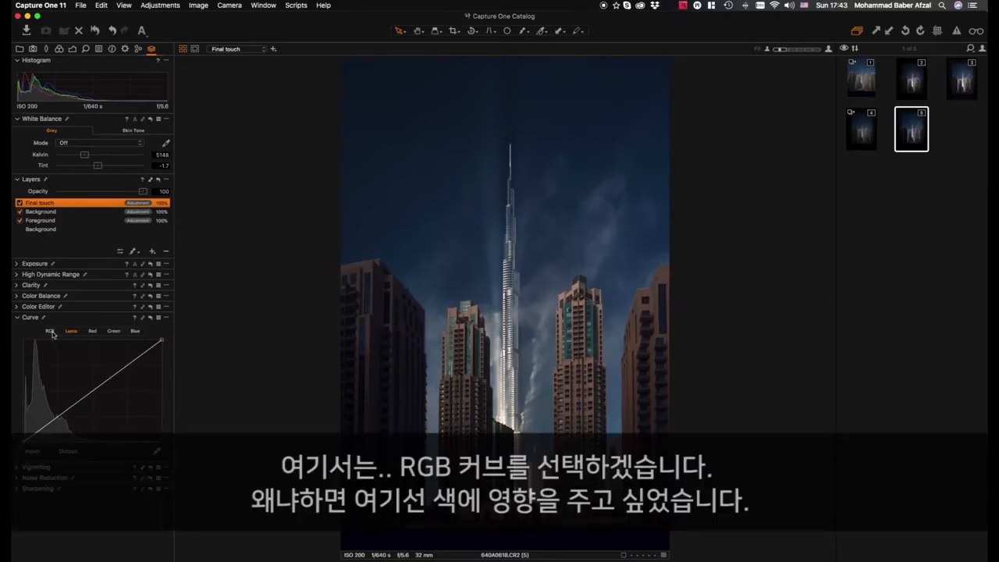
{"action": "left_click", "coordinate": [50, 331]}
{"action": "left_click_drag", "start_coordinate": [60, 420], "coordinate": [62, 420]}
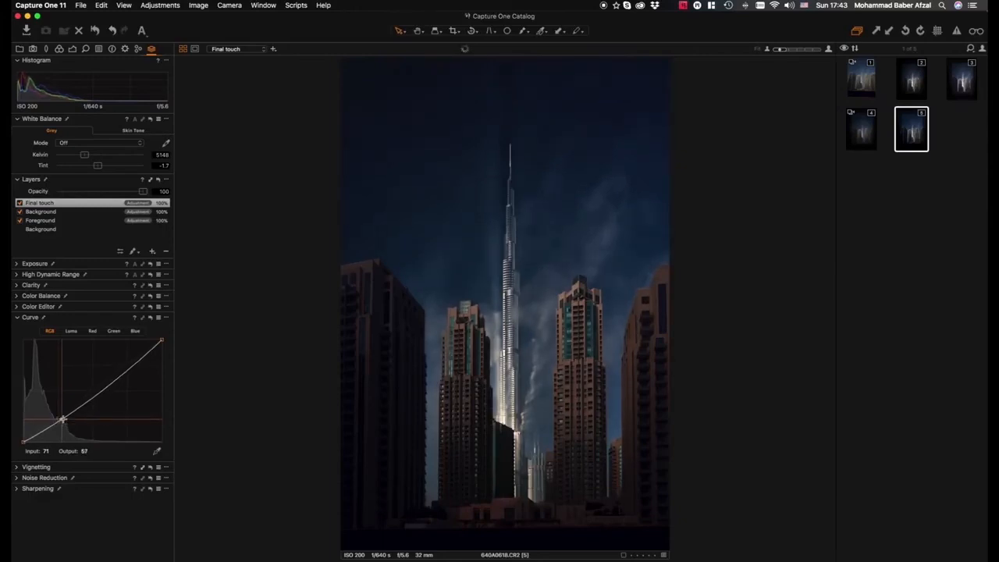
{"action": "left_click", "coordinate": [126, 370]}
{"action": "left_click_drag", "start_coordinate": [127, 371], "coordinate": [125, 362]}
{"action": "left_click_drag", "start_coordinate": [62, 420], "coordinate": [58, 419]}
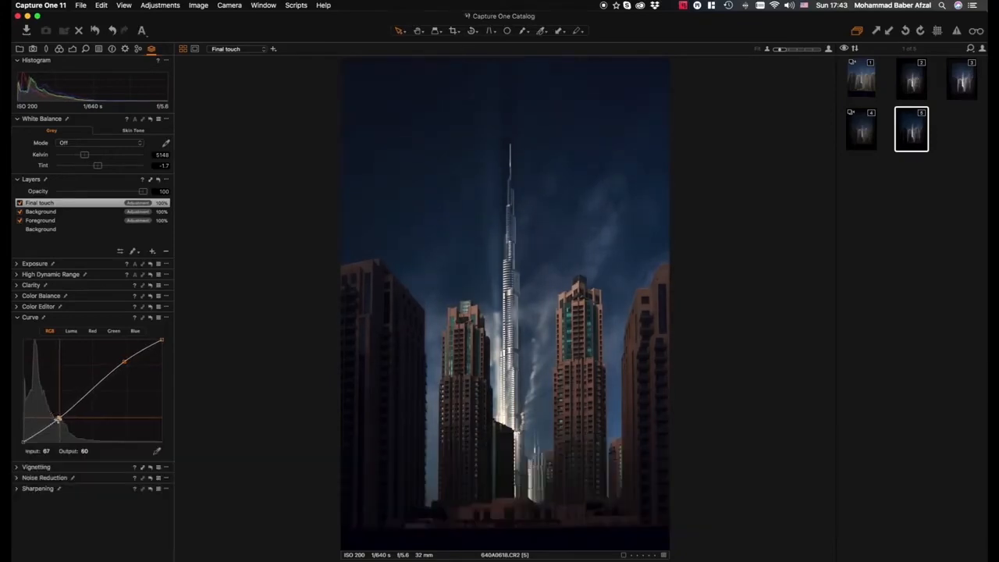
Fine-tune the dark end of the Final touch layer's RGB curve and compare the image with and without the curve.
{"action": "left_click", "coordinate": [23, 443]}
{"action": "left_click_drag", "start_coordinate": [23, 442], "coordinate": [60, 419]}
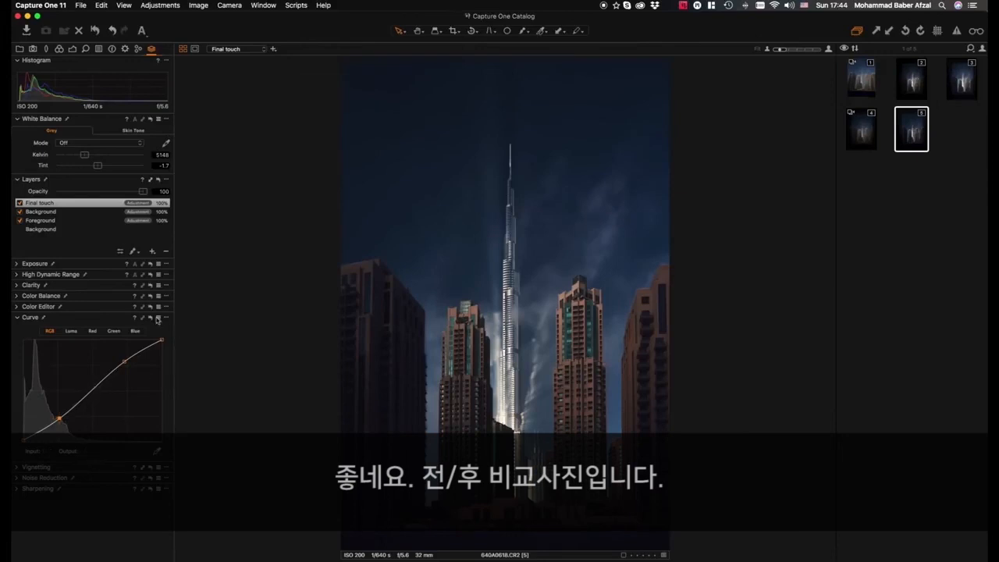
{"action": "left_click_drag", "start_coordinate": [151, 320], "coordinate": [151, 320]}
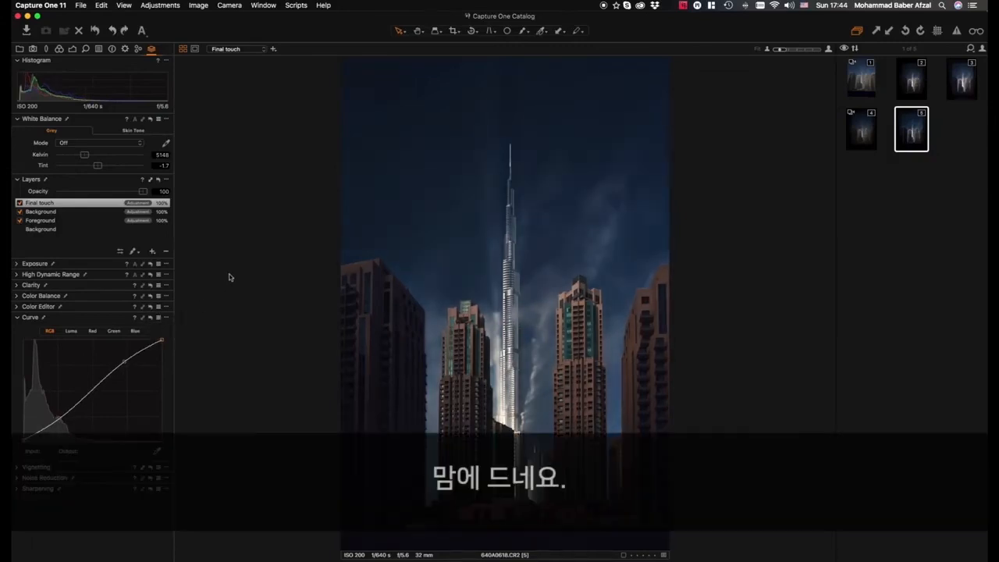
{"action": "left_click", "coordinate": [17, 317]}
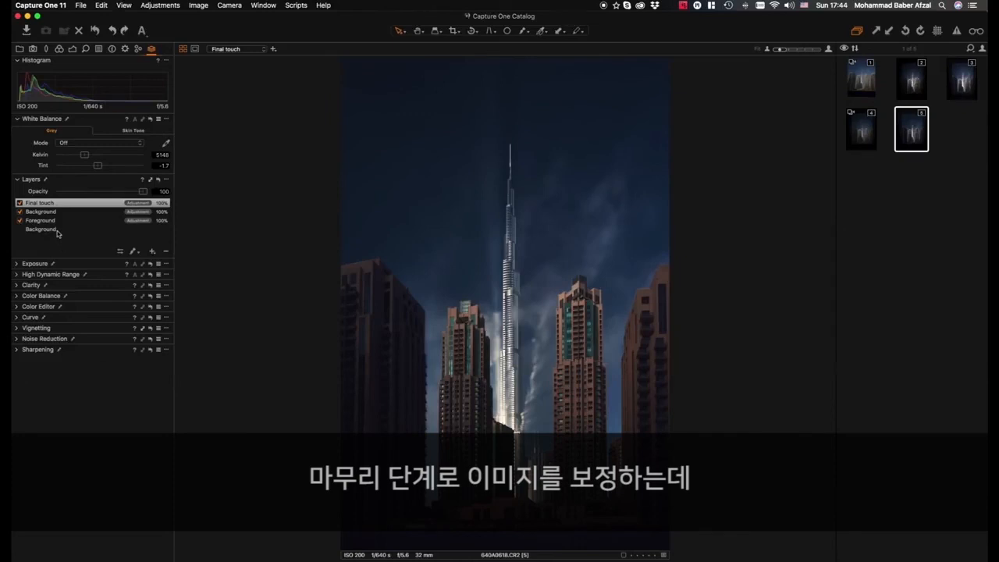
Apply an Elliptic on Crop vignette of -1.46 and set the Final touch layer's brightness to 10.
{"action": "left_click", "coordinate": [17, 329]}
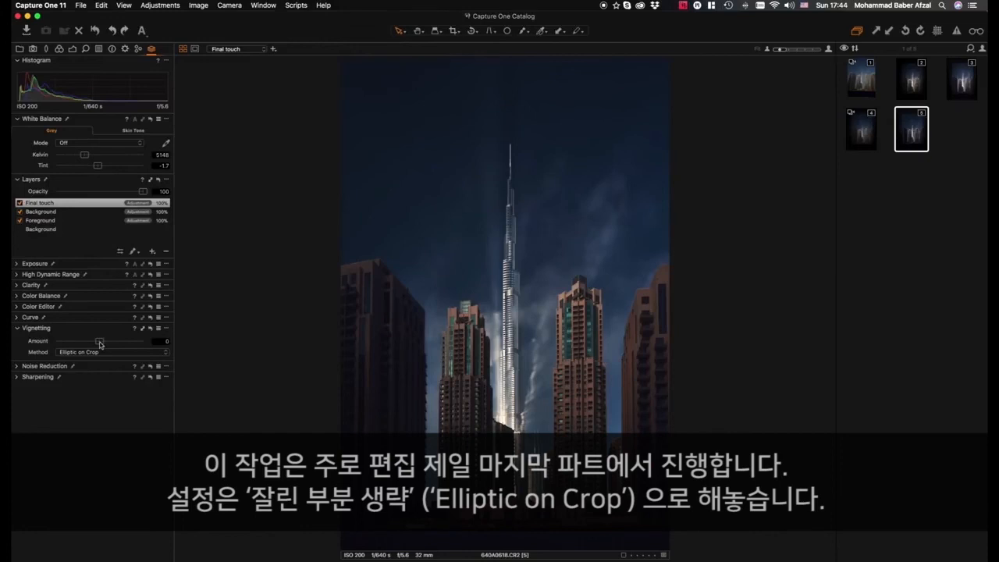
{"action": "left_click_drag", "start_coordinate": [100, 342], "coordinate": [86, 345]}
{"action": "key", "text": "F2"}
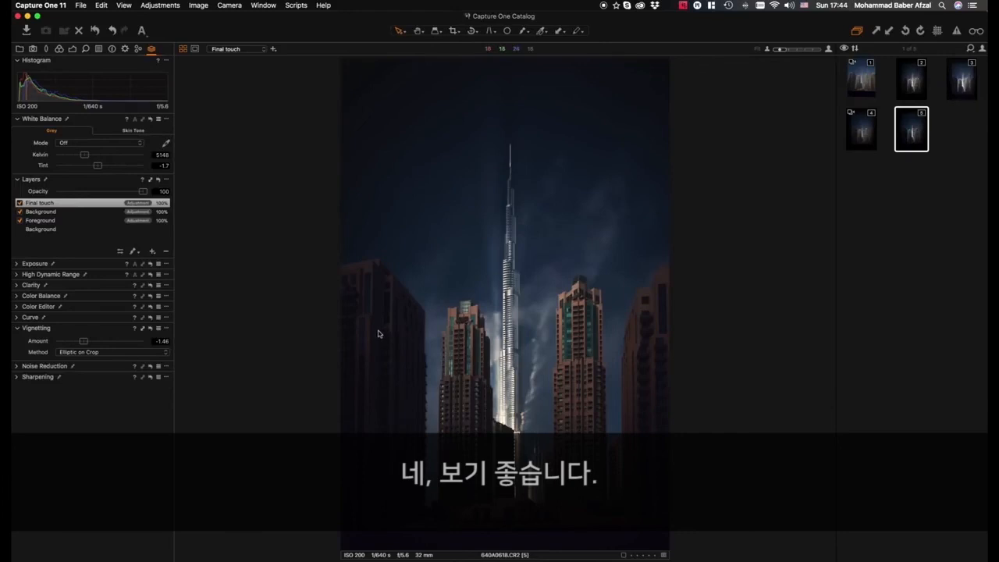
{"action": "key", "text": "F2"}
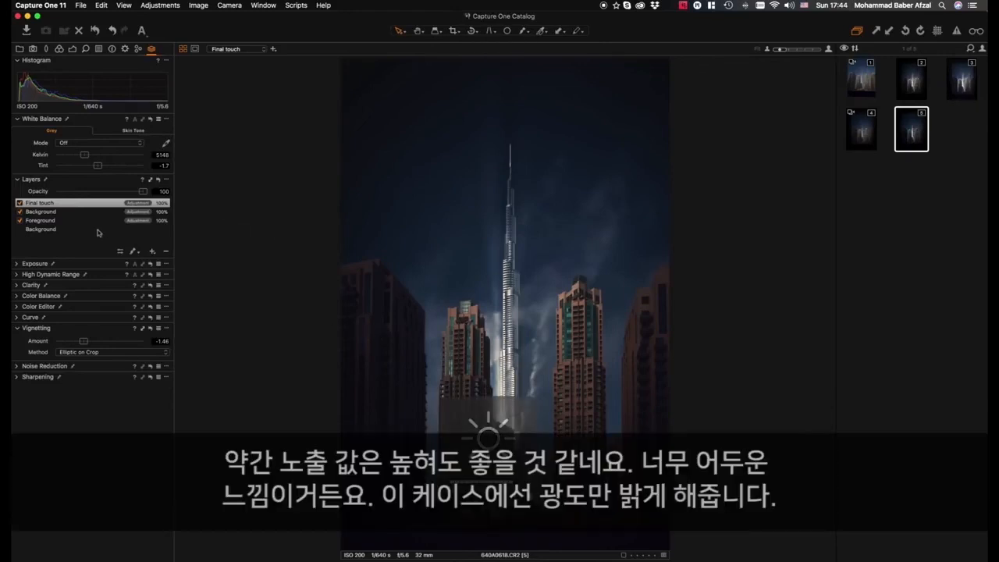
{"action": "left_click", "coordinate": [17, 264]}
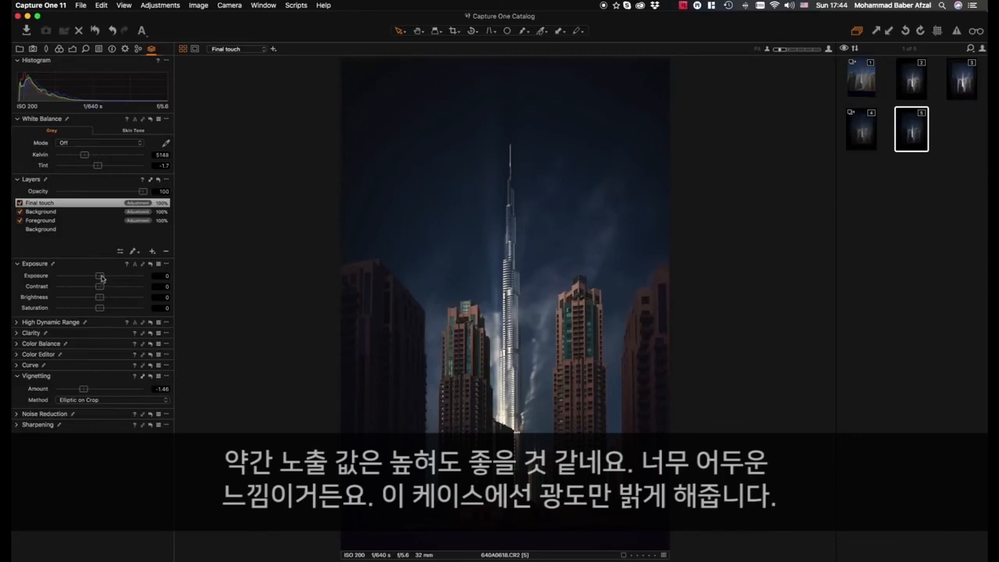
{"action": "left_click_drag", "start_coordinate": [100, 298], "coordinate": [109, 302]}
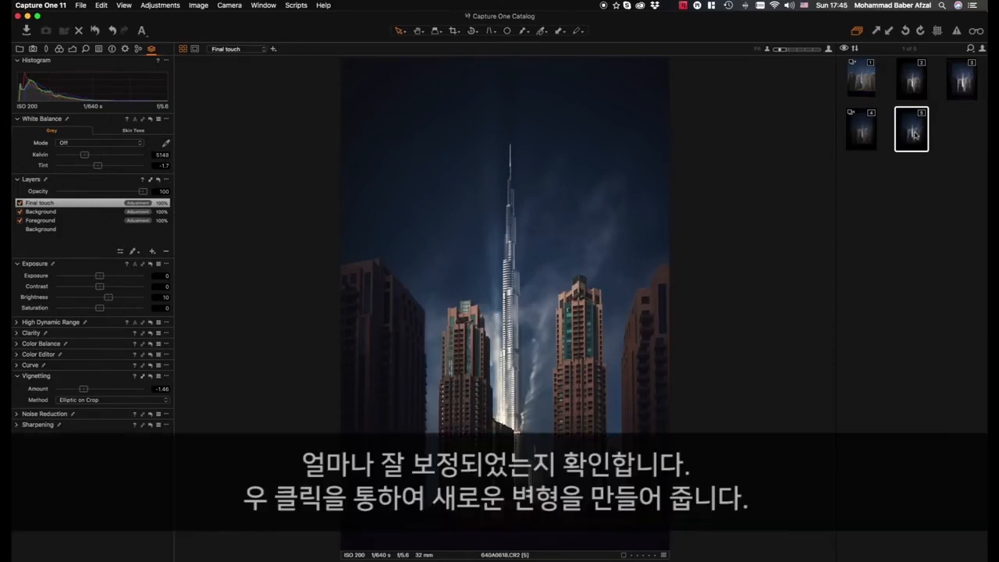
Create a new unedited variant of the finished photo and show both side by side for a before/after comparison.
{"action": "right_click", "coordinate": [916, 134]}
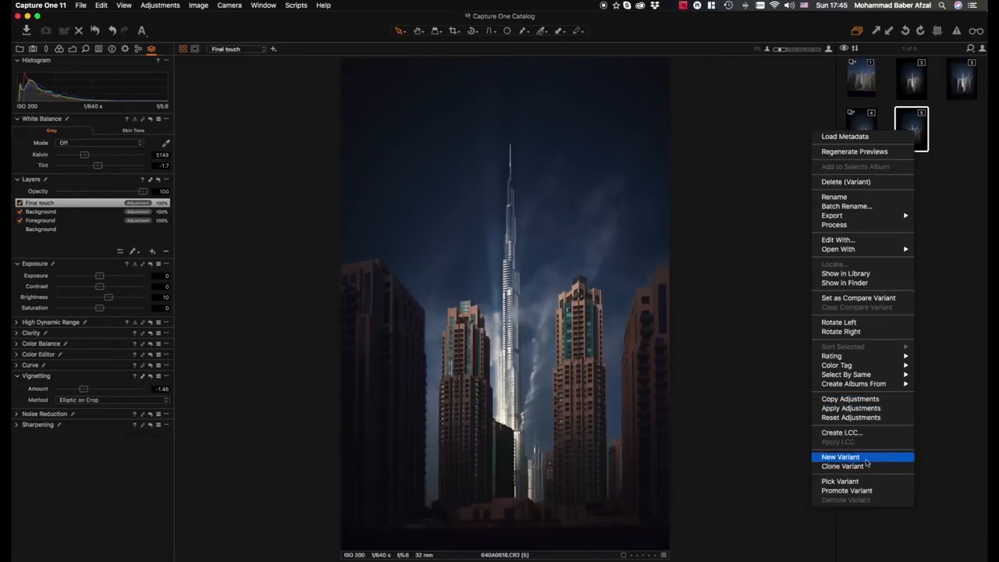
{"action": "left_click", "coordinate": [841, 457]}
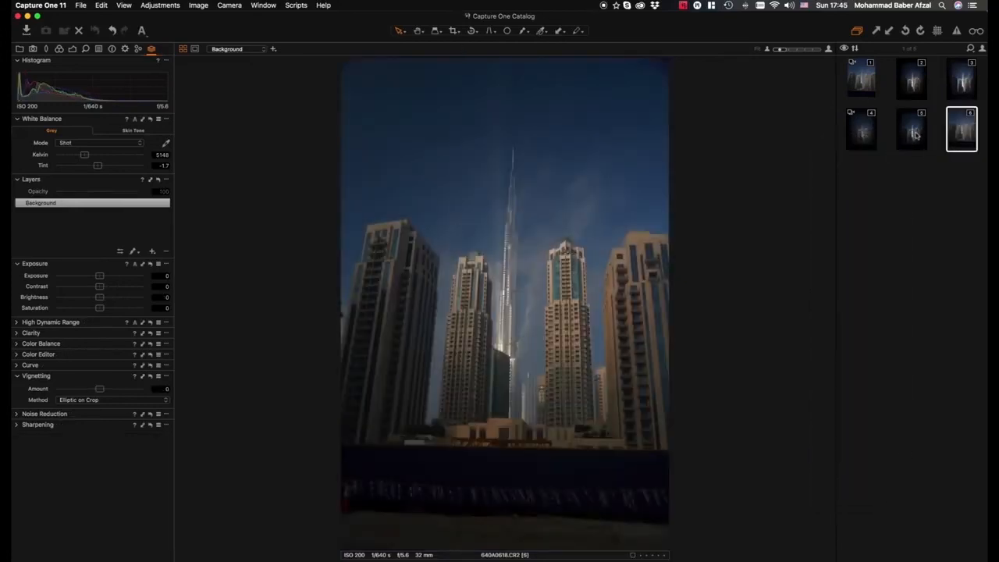
{"action": "left_click", "coordinate": [913, 134], "text": "super"}
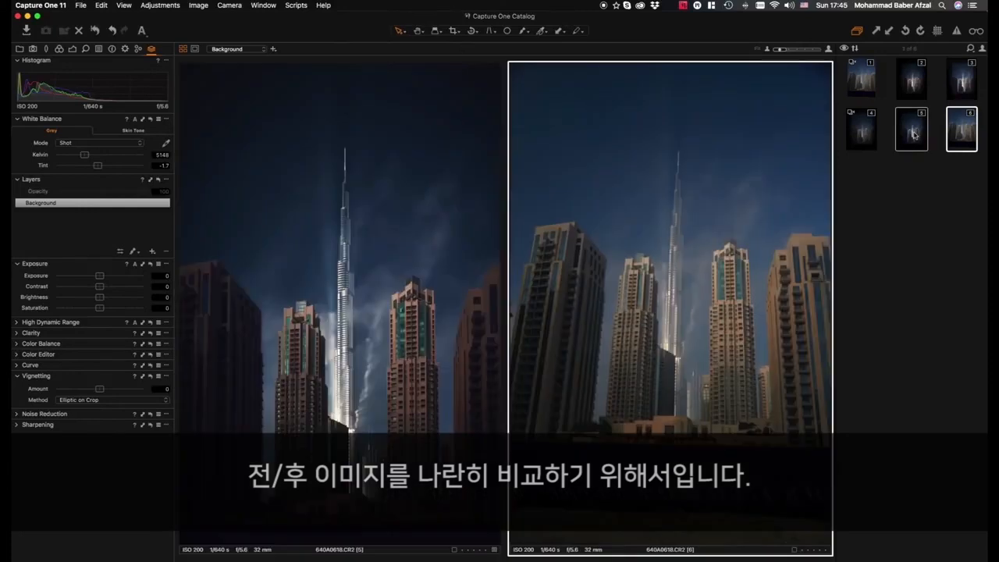